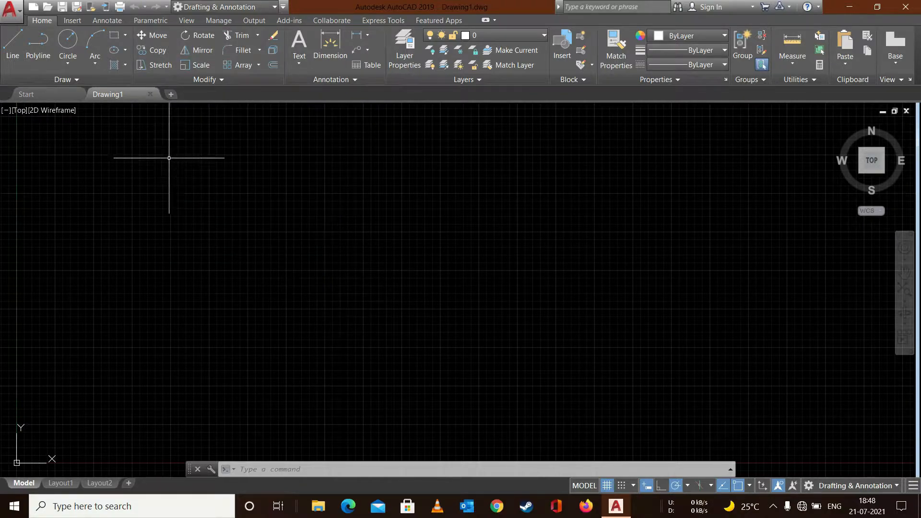
# Draw a closed four-sided polyline in the middle of the drawing area, its lower edge about 11.6 units long
pyautogui.click(13, 43)
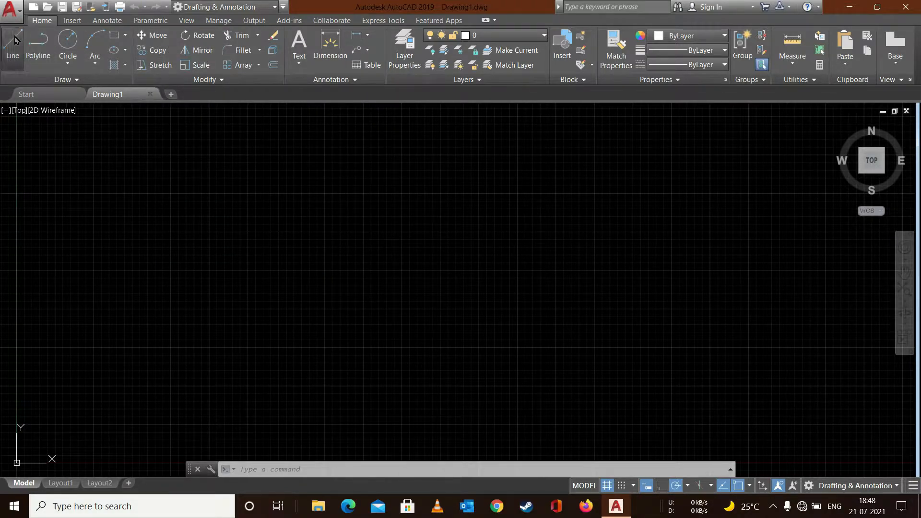
pyautogui.click(38, 42)
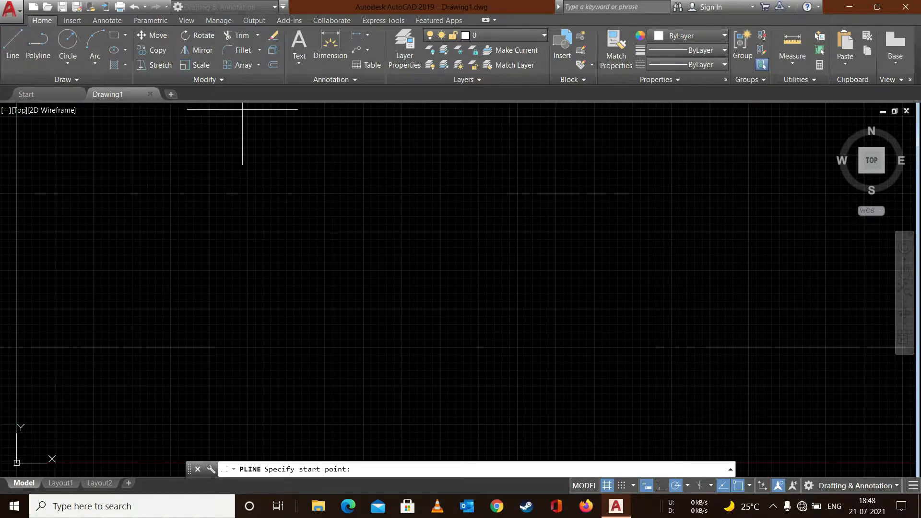
pyautogui.click(400, 202)
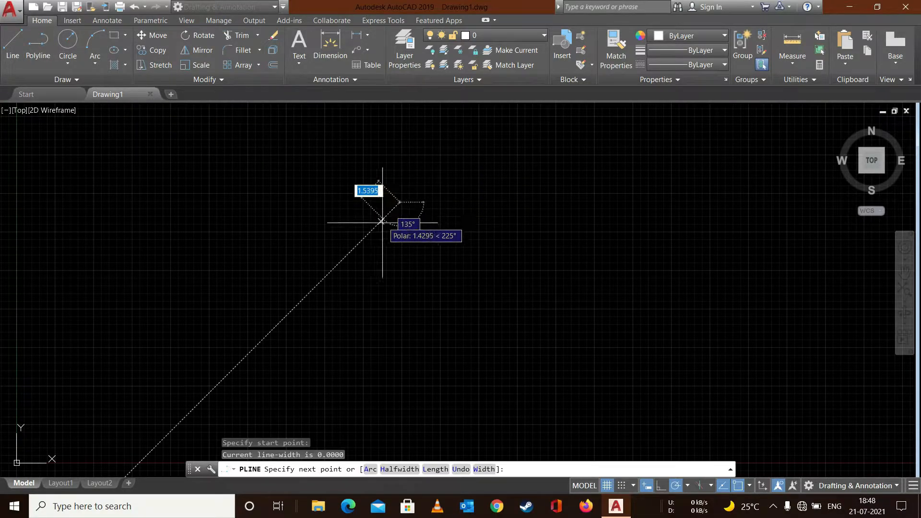
pyautogui.click(321, 307)
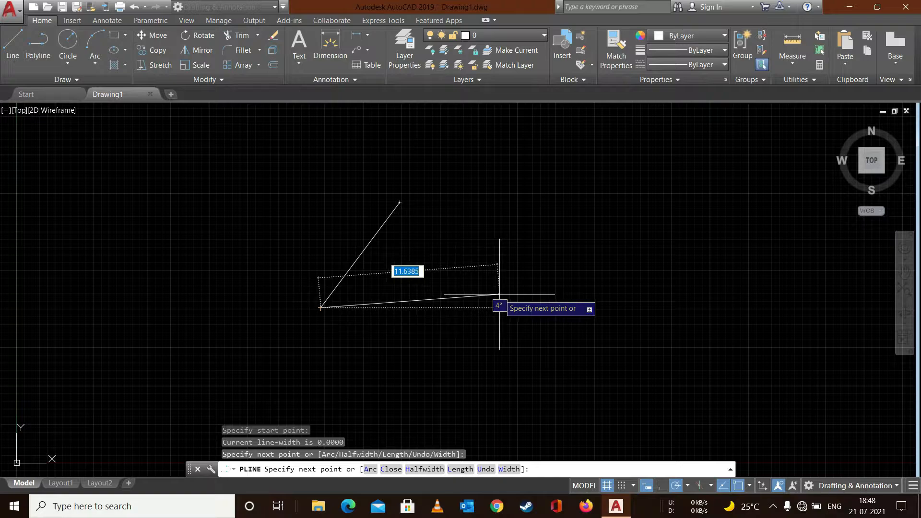
pyautogui.click(563, 142)
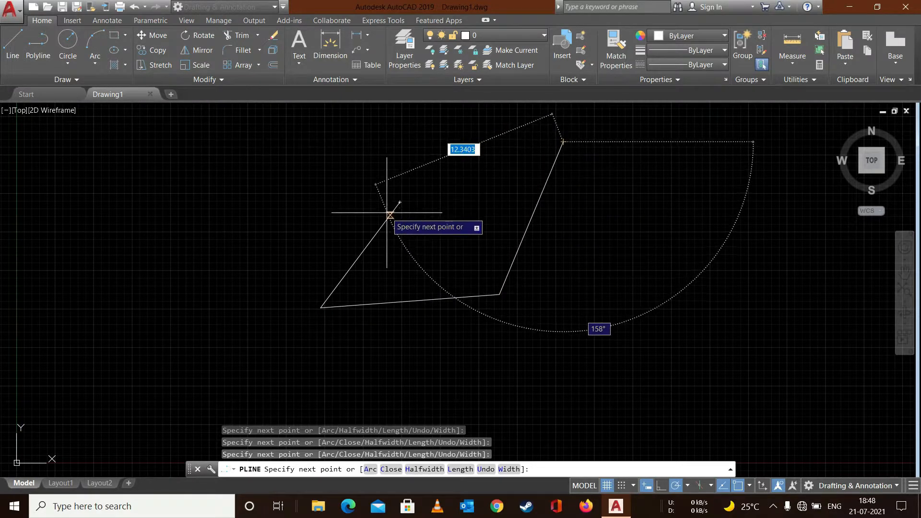
pyautogui.click(400, 202)
pyautogui.press('Escape')
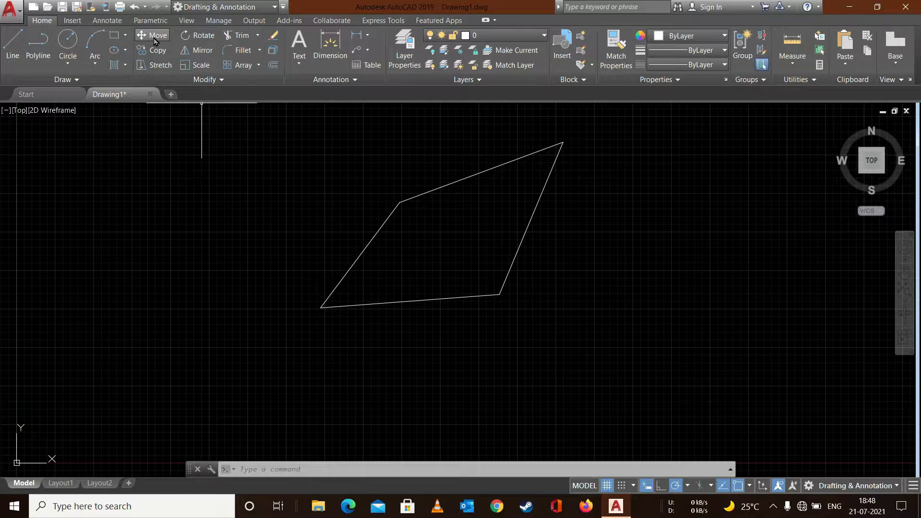
# Move the quadrilateral by its lower-right corner about 17.6 units at 184°, and erase it
pyautogui.write('M')
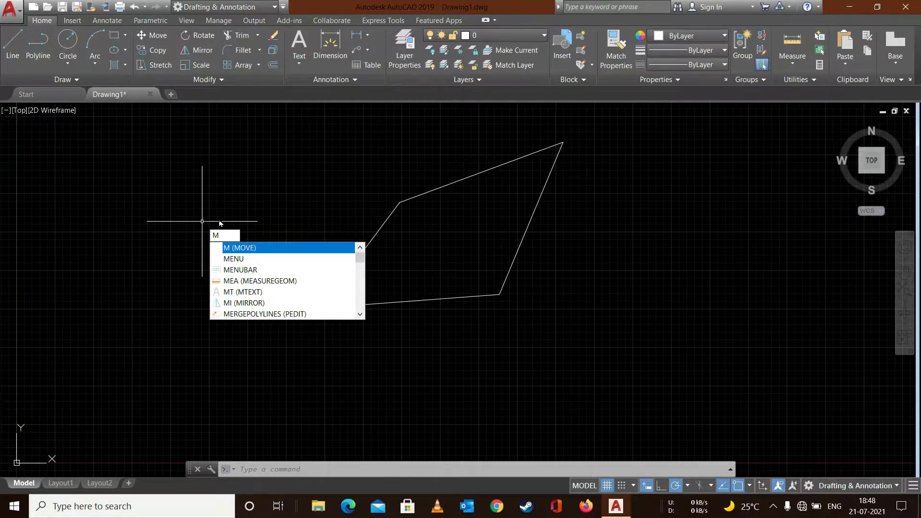
pyautogui.press('Return')
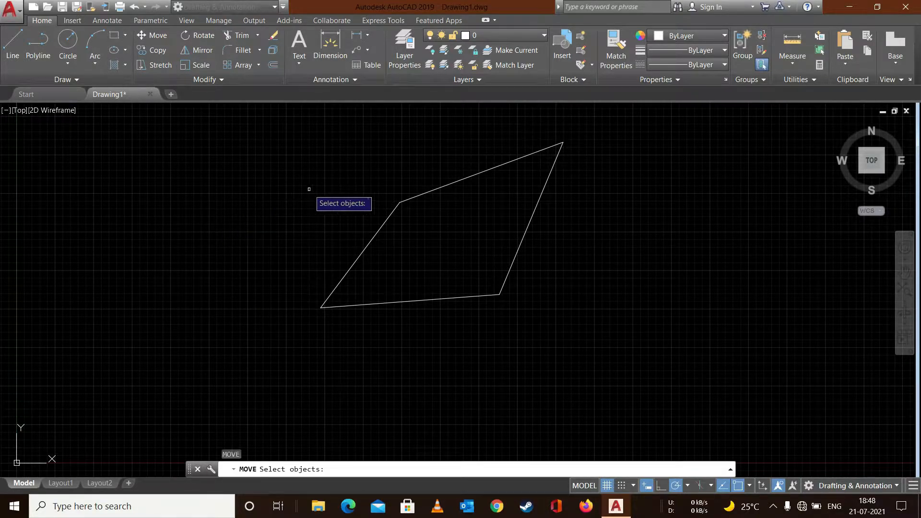
pyautogui.click(408, 199)
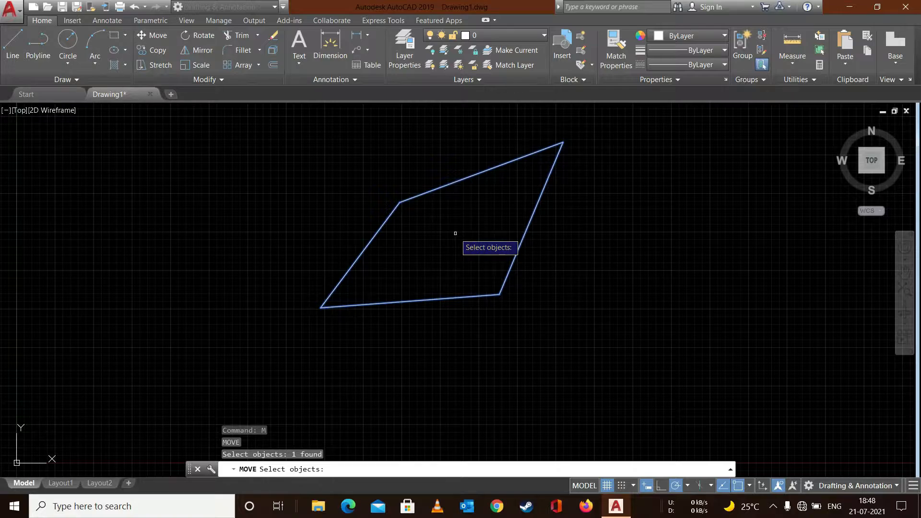
pyautogui.press('Return')
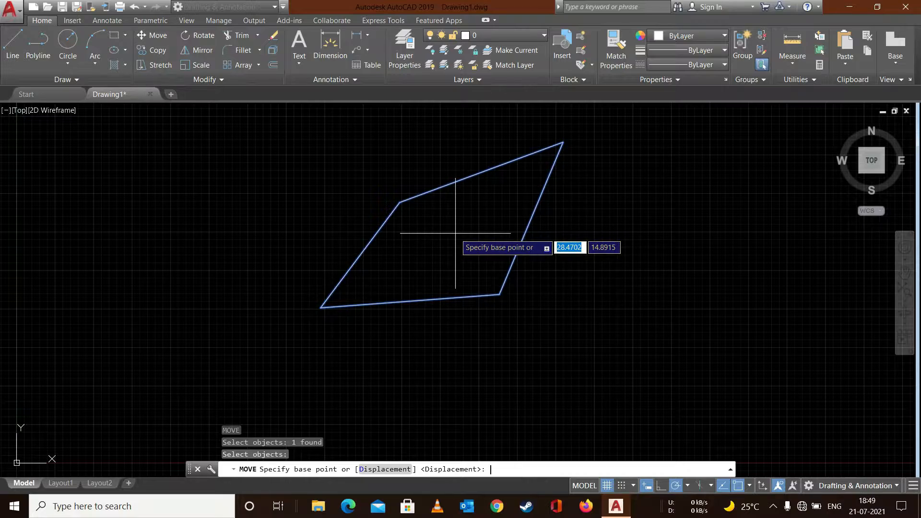
pyautogui.click(500, 294)
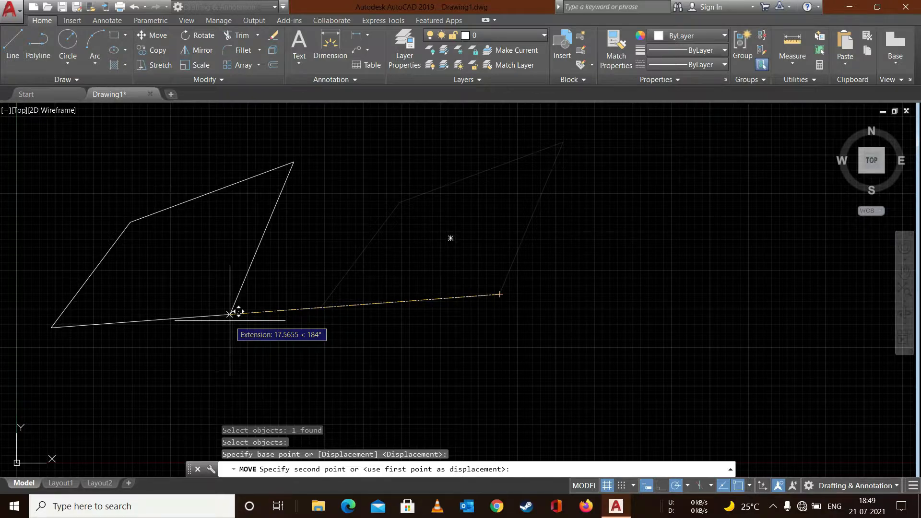
pyautogui.click(230, 320)
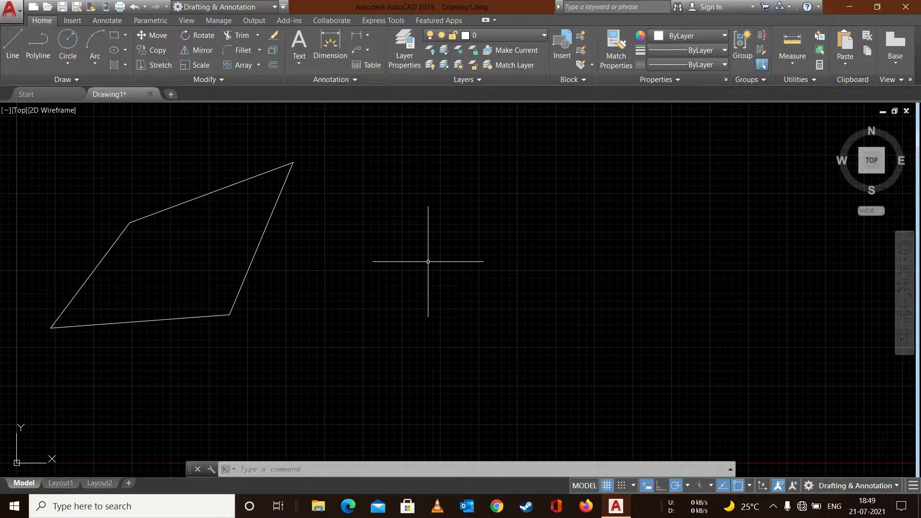
pyautogui.moveTo(370, 166)
pyautogui.mouseDown()
pyautogui.moveTo(113, 206)
pyautogui.moveTo(93, 177)
pyautogui.mouseUp()
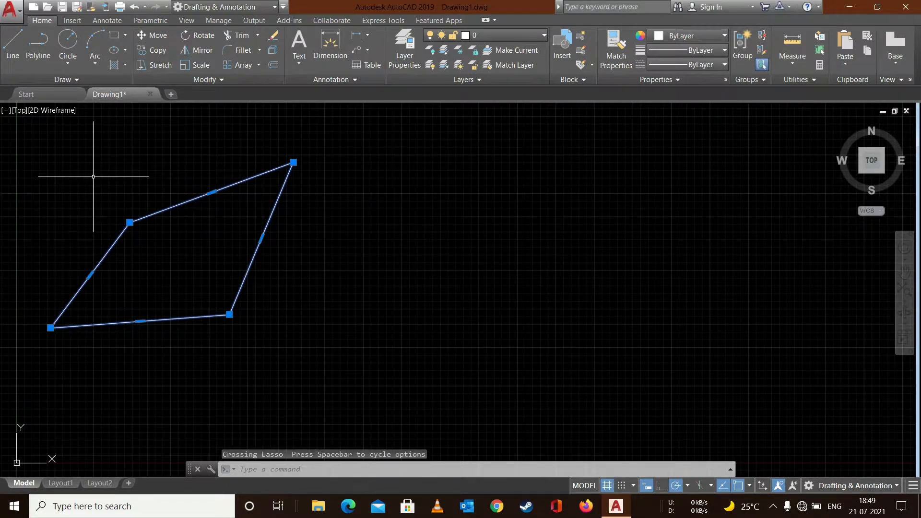
pyautogui.press('Delete')
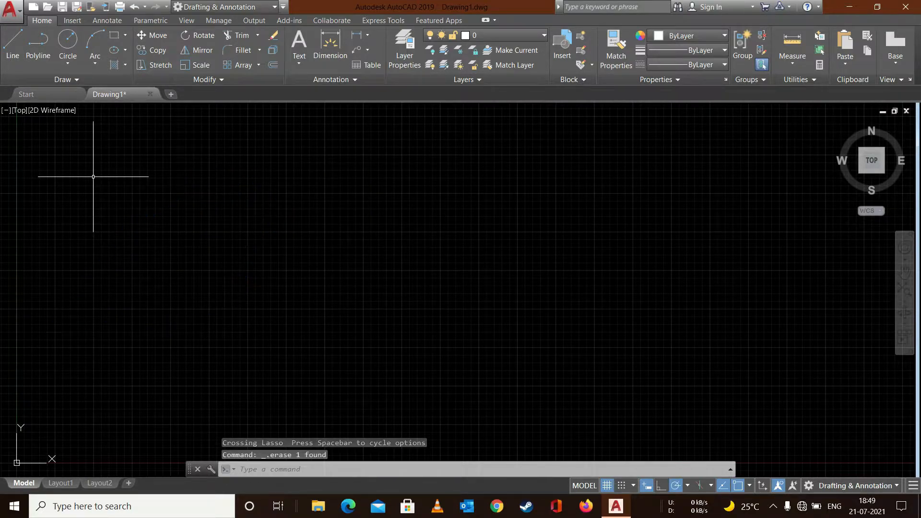
# Draw a circle by centre and radius on the western side of the empty drawing
pyautogui.click(67, 49)
pyautogui.click(198, 238)
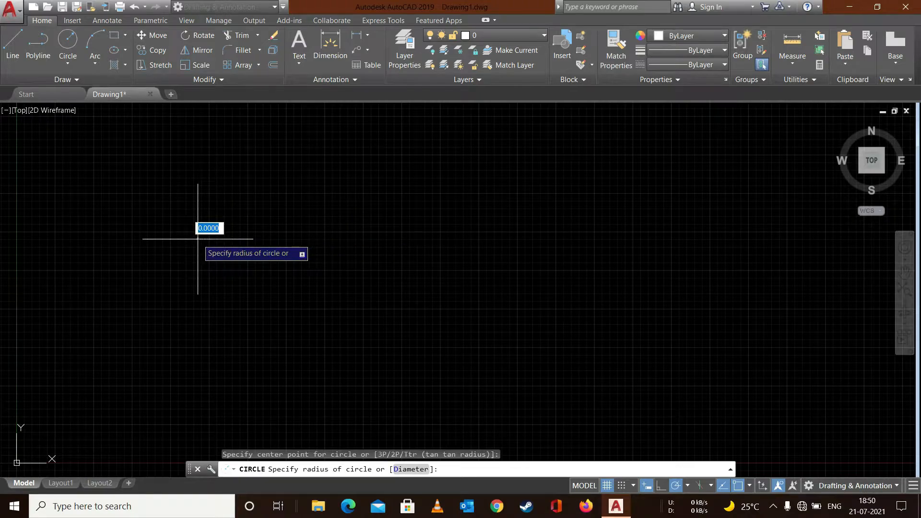
pyautogui.click(232, 238)
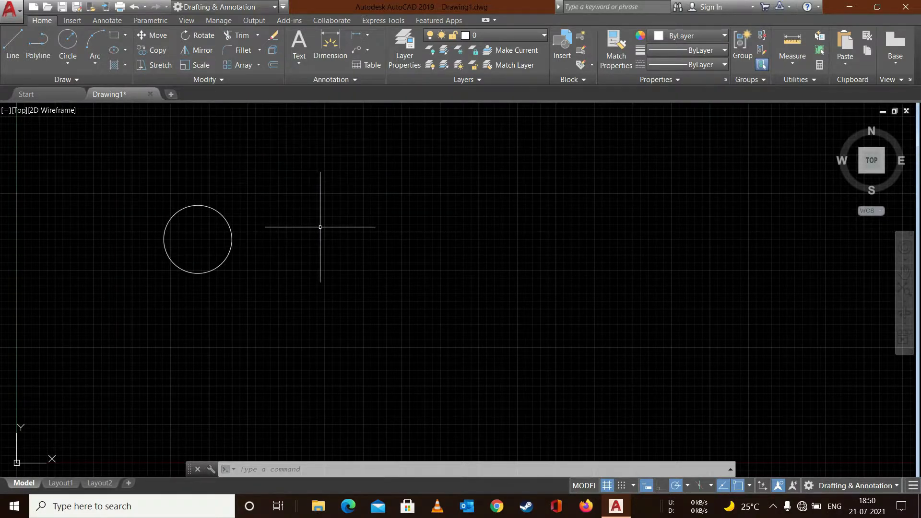
# Copy the circle from its centre to three spaced points in a row higher up to the east
pyautogui.write('CO')
pyautogui.press('Return')
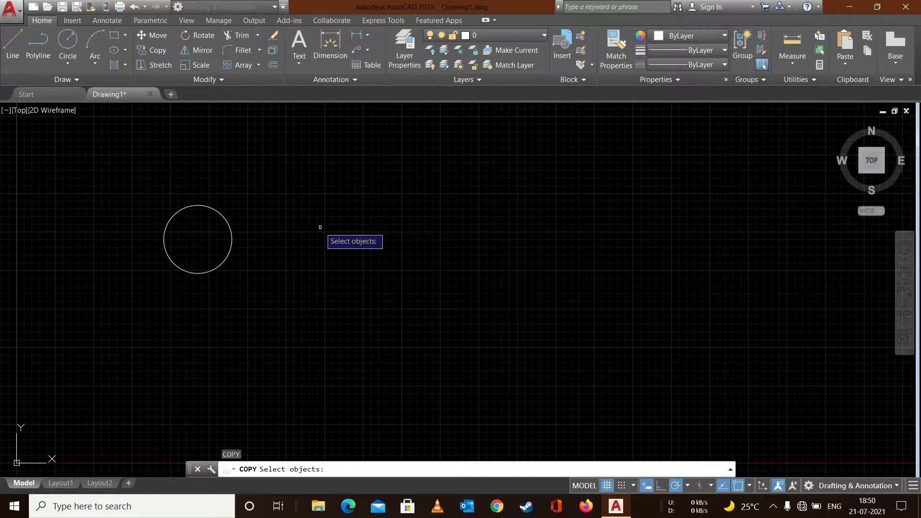
pyautogui.click(222, 213)
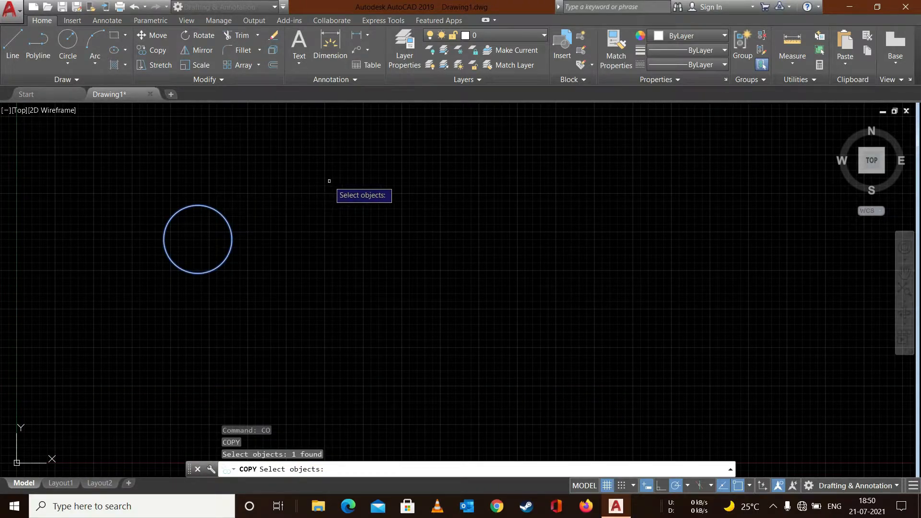
pyautogui.press('Return')
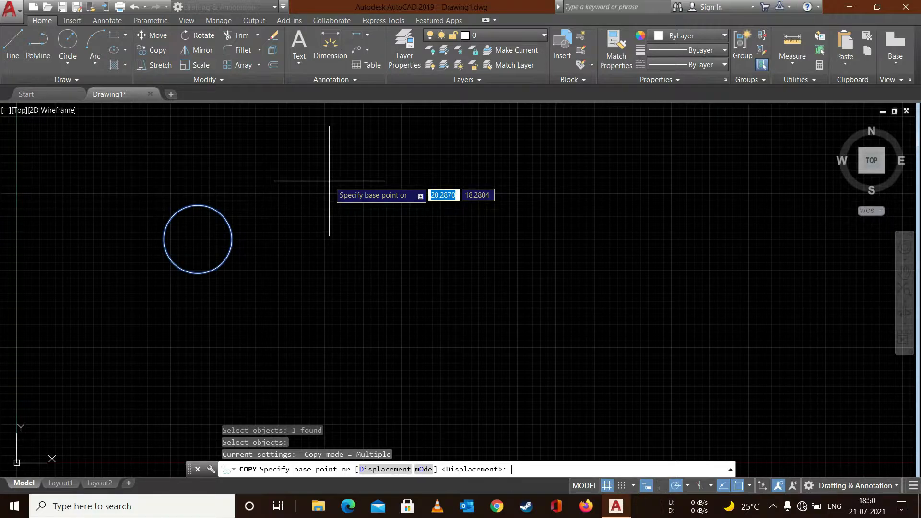
pyautogui.click(198, 239)
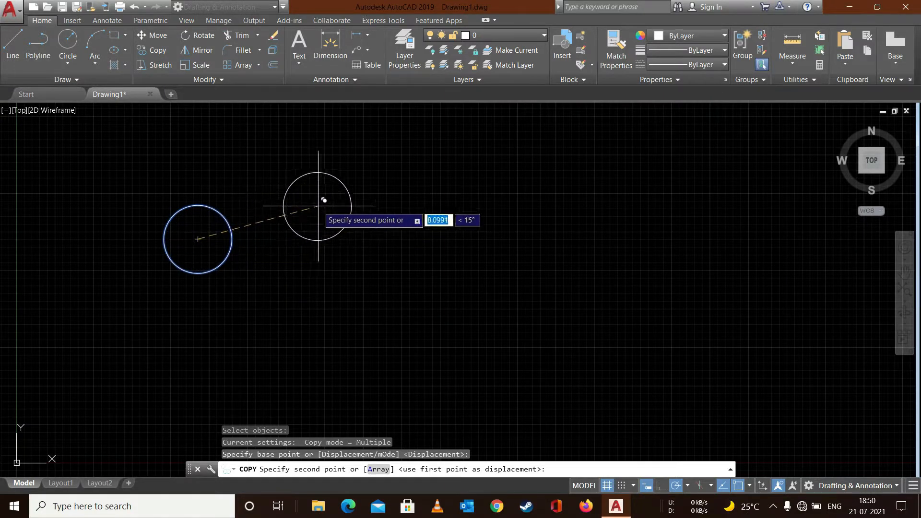
pyautogui.click(379, 161)
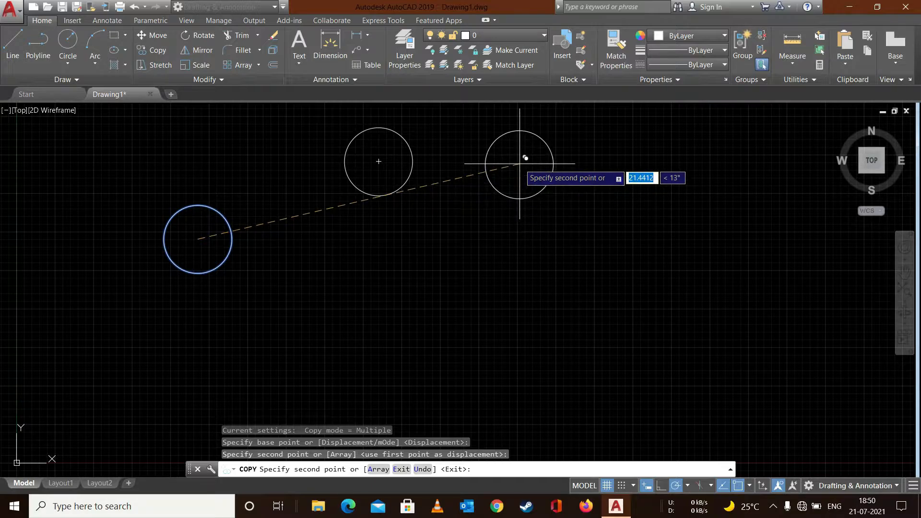
pyautogui.click(520, 163)
pyautogui.click(656, 159)
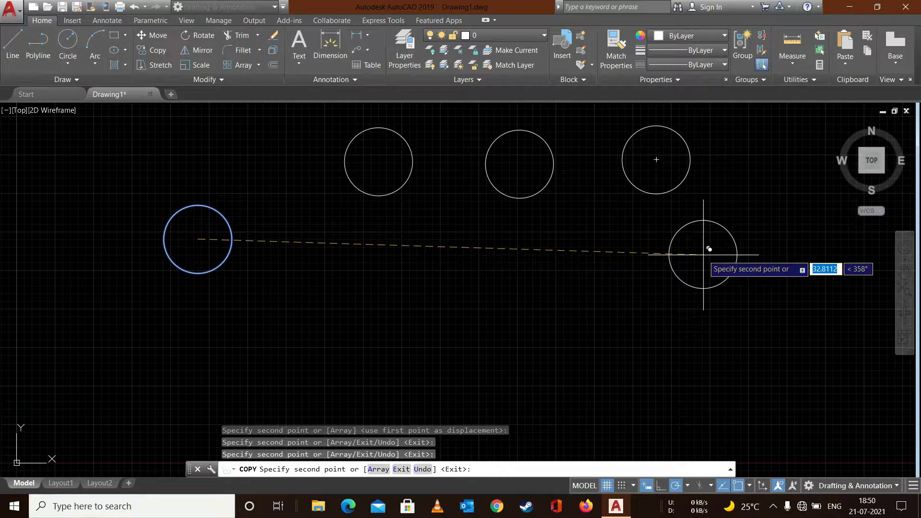
# Place four further copies of the circle in a loose row below the original, working from east to west
pyautogui.click(671, 328)
pyautogui.click(567, 356)
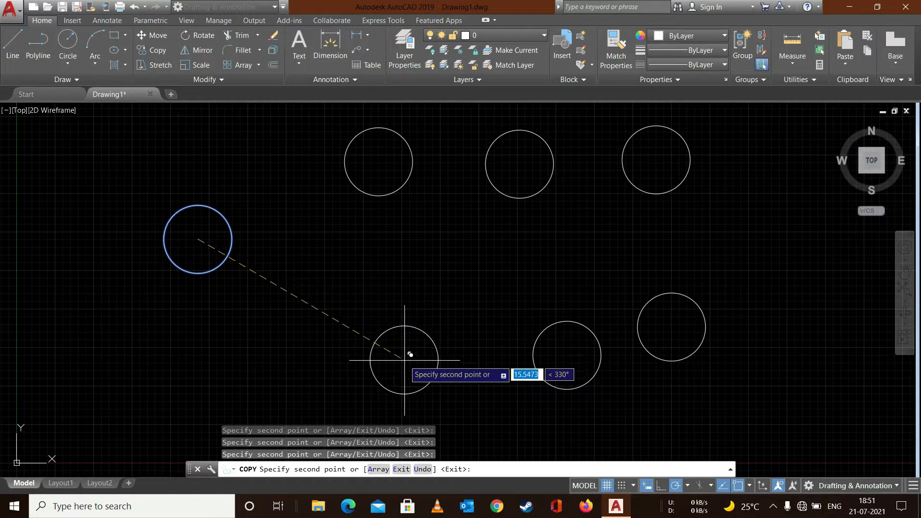
pyautogui.click(404, 360)
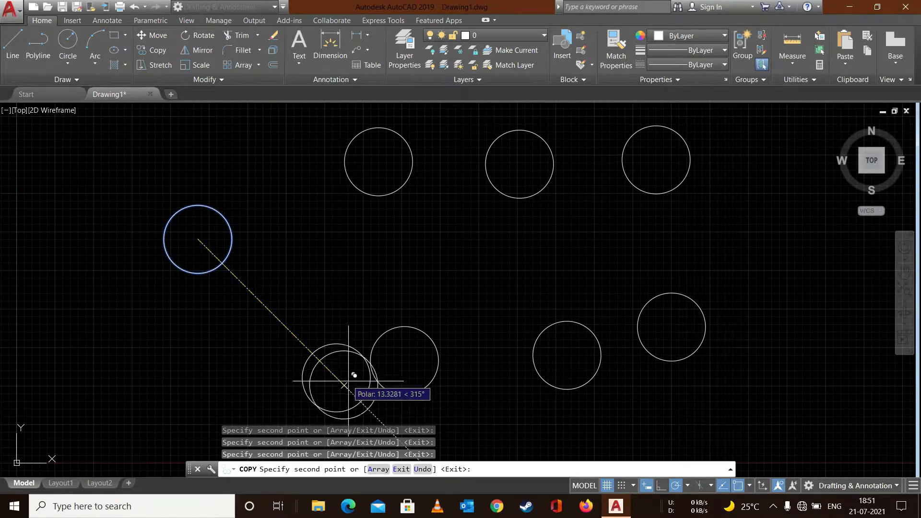
pyautogui.click(337, 377)
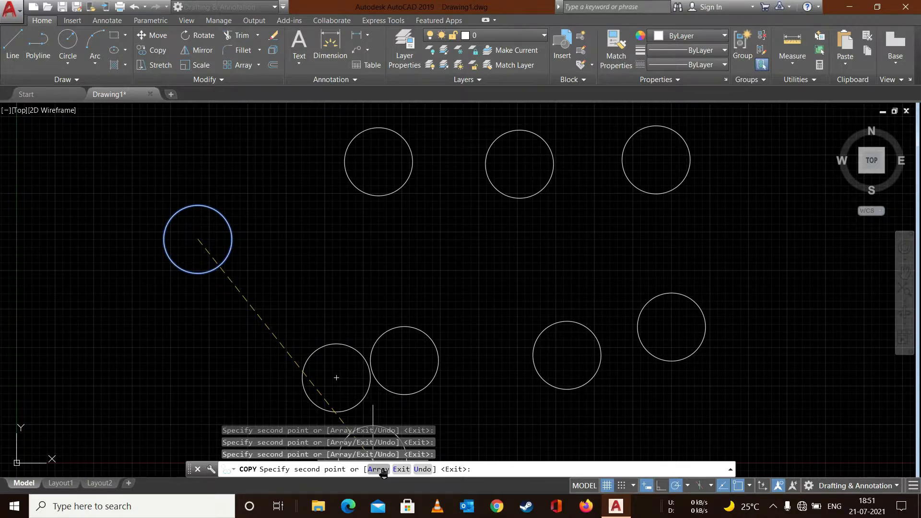
# Array the copied circle as 5 items in a horizontal row, spaced about 5.4 units apart, and end the copying
pyautogui.click(379, 470)
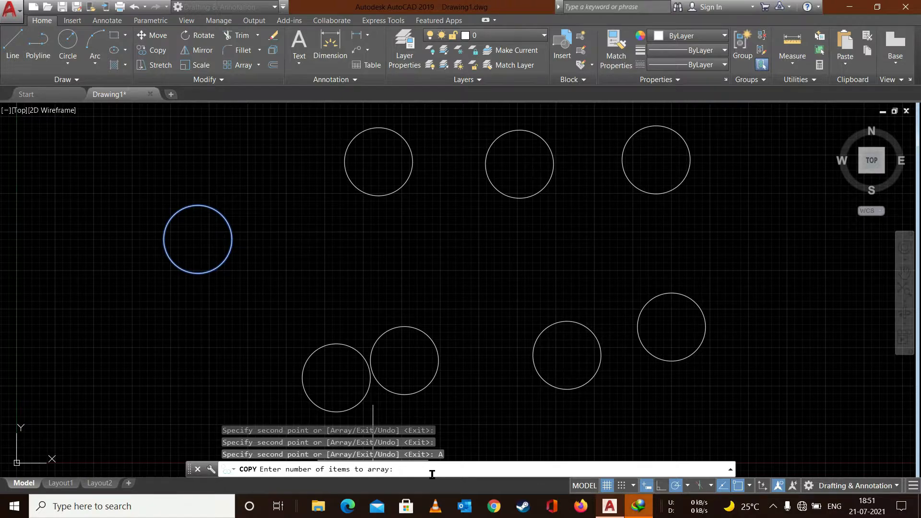
pyautogui.write('5')
pyautogui.press('Return')
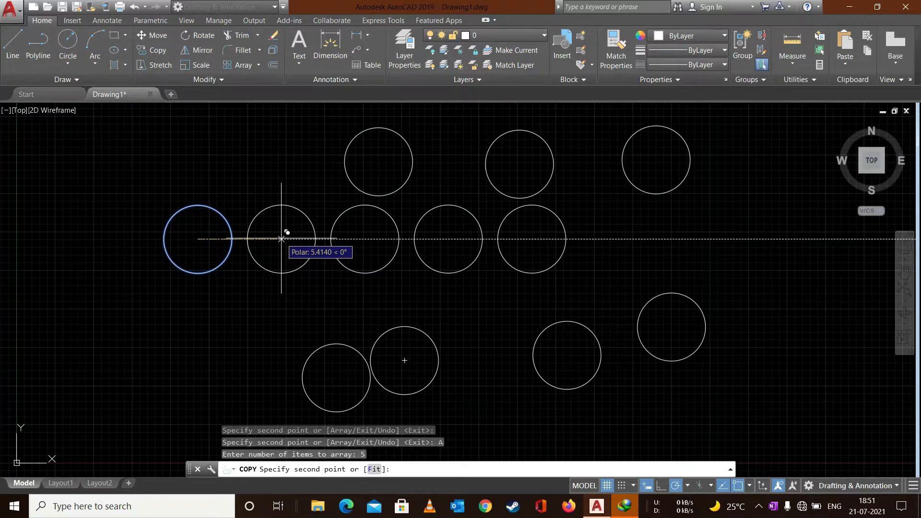
pyautogui.click(281, 238)
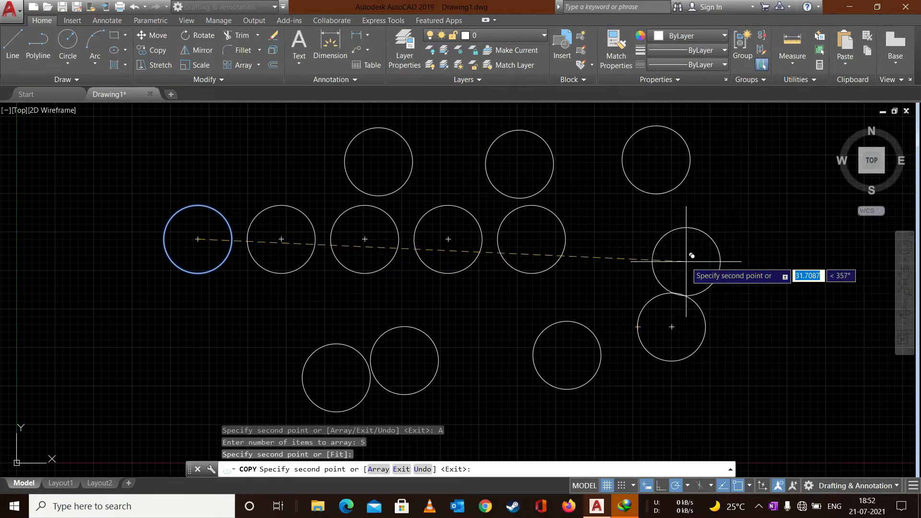
pyautogui.press('Escape')
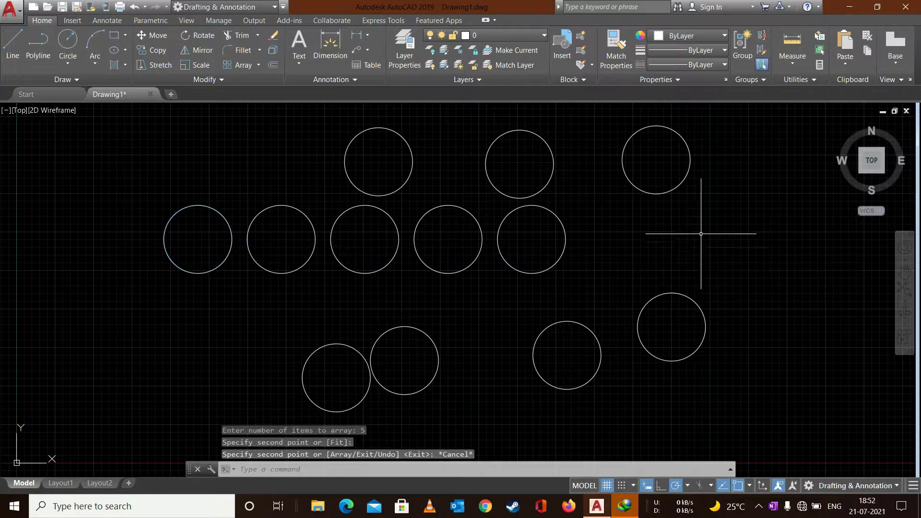
# Erase all the copied circles, keeping only the original one
pyautogui.moveTo(770, 155)
pyautogui.mouseDown()
pyautogui.moveTo(381, 319)
pyautogui.moveTo(300, 195)
pyautogui.mouseUp()
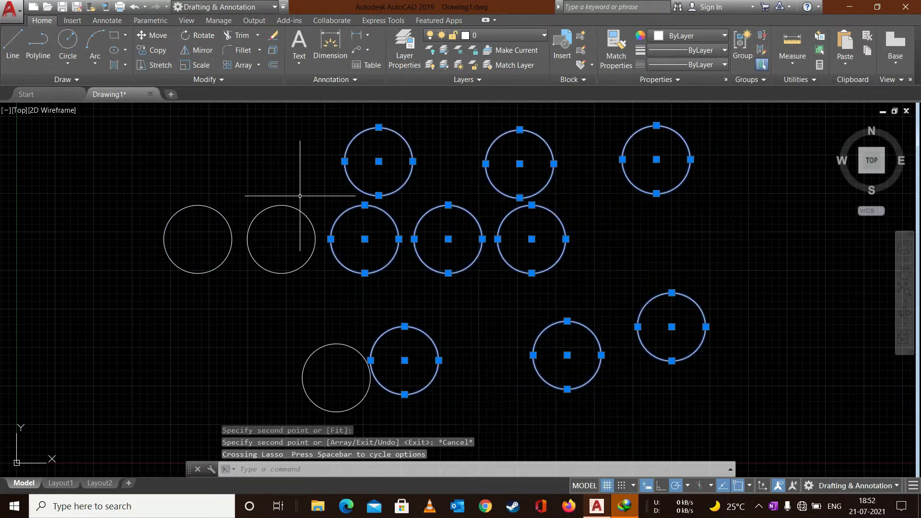
pyautogui.press('Delete')
pyautogui.moveTo(399, 164)
pyautogui.mouseDown()
pyautogui.moveTo(309, 387)
pyautogui.moveTo(304, 222)
pyautogui.mouseUp()
pyautogui.press('Delete')
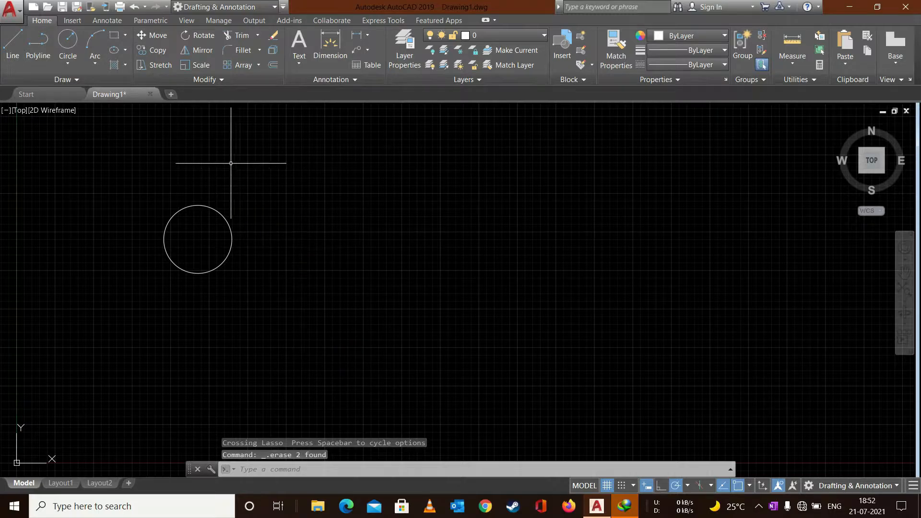
# Copy the circle from its centre as a 5-item array fitted horizontally eastward over about 24.24 units, and end the copying
pyautogui.write('CO')
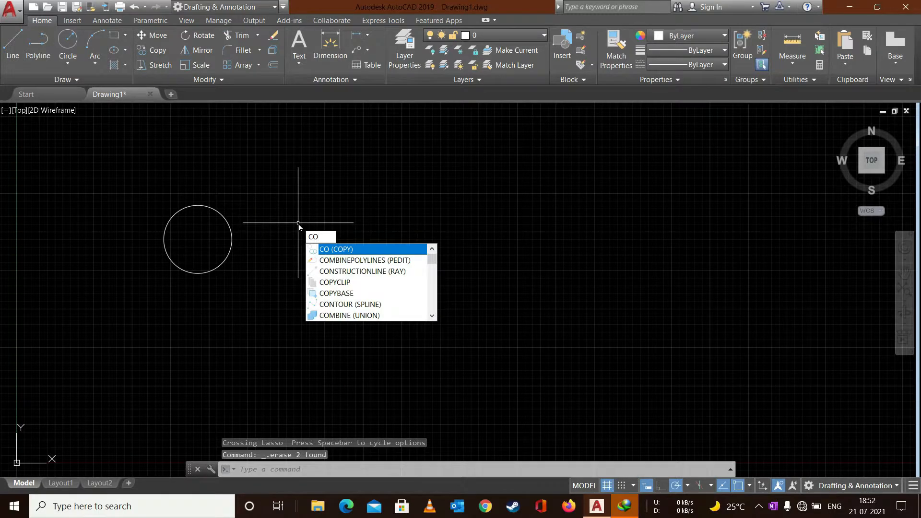
pyautogui.press('Return')
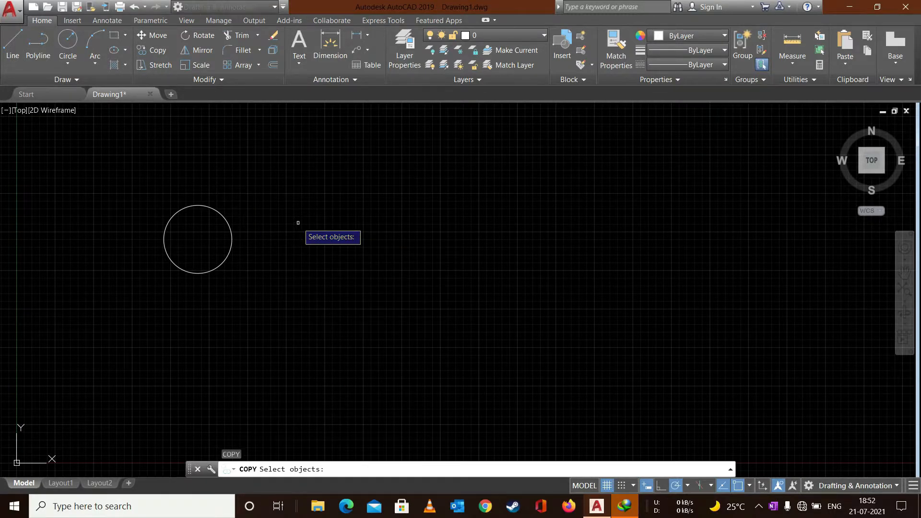
pyautogui.click(216, 210)
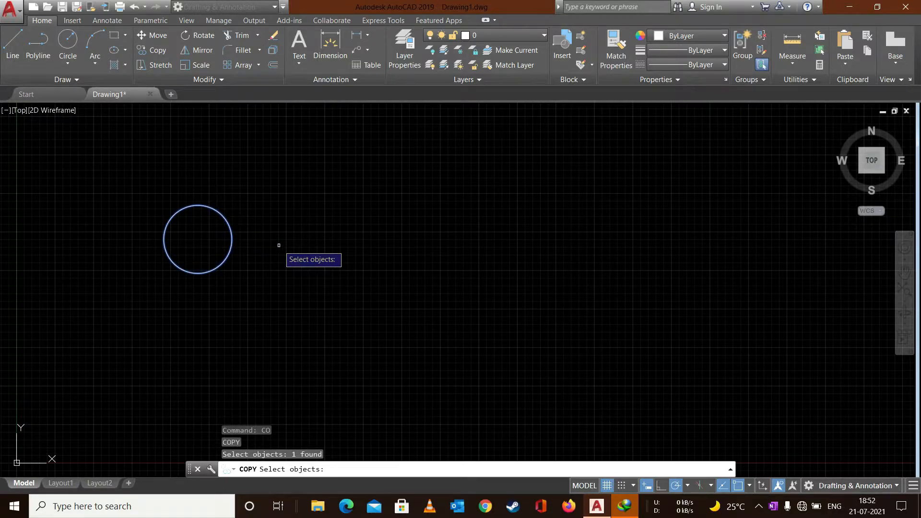
pyautogui.press('Return')
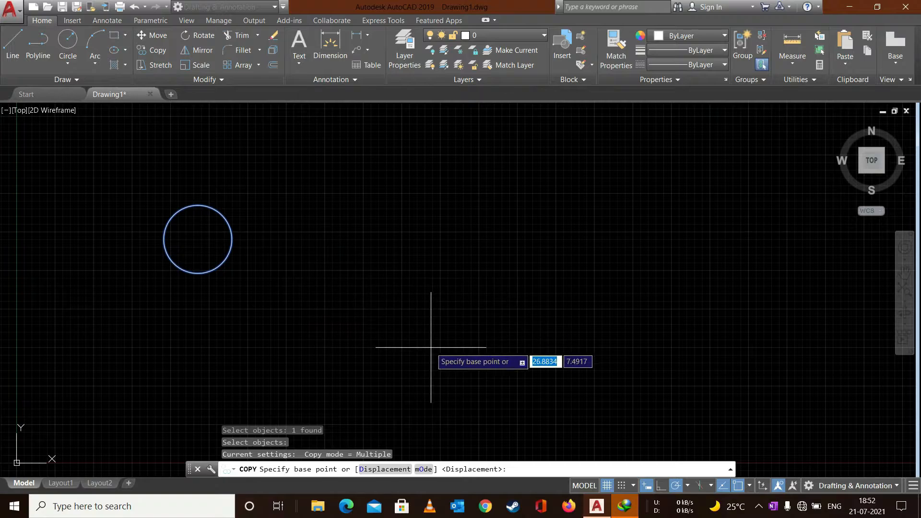
pyautogui.click(198, 239)
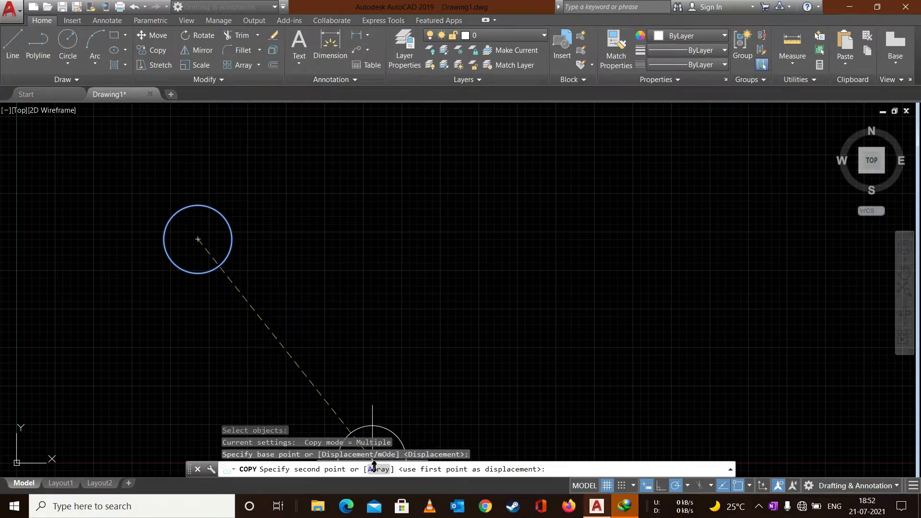
pyautogui.click(375, 471)
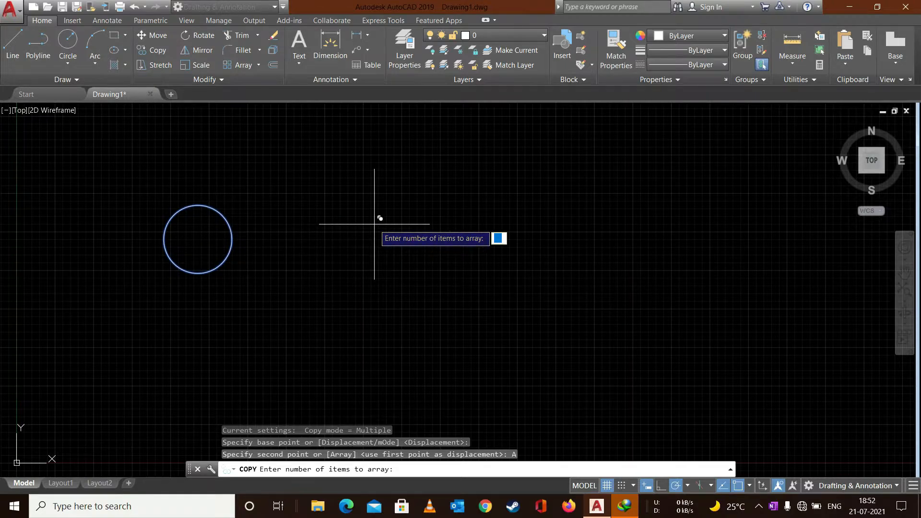
pyautogui.press('Return')
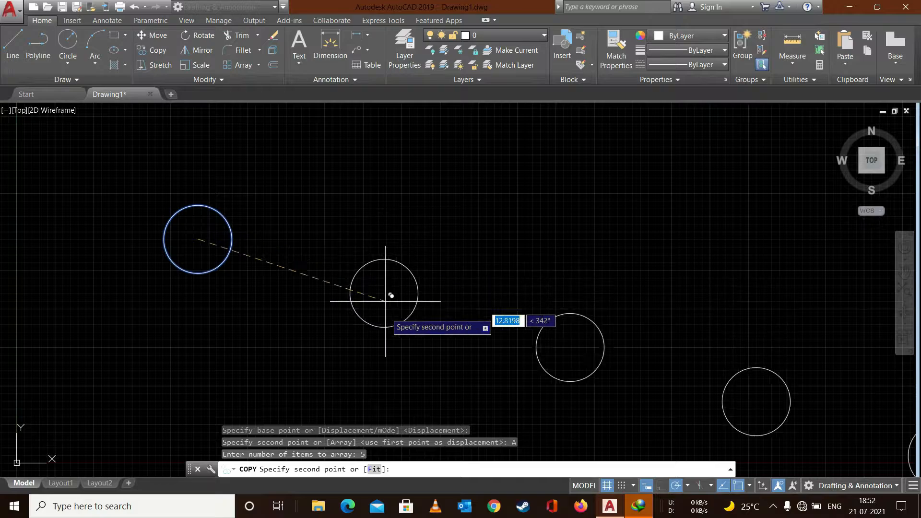
pyautogui.click(377, 470)
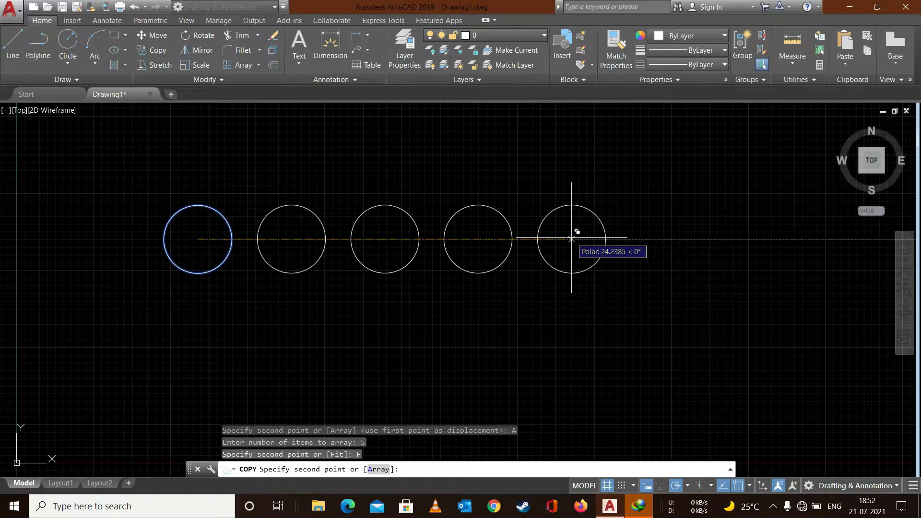
pyautogui.click(571, 239)
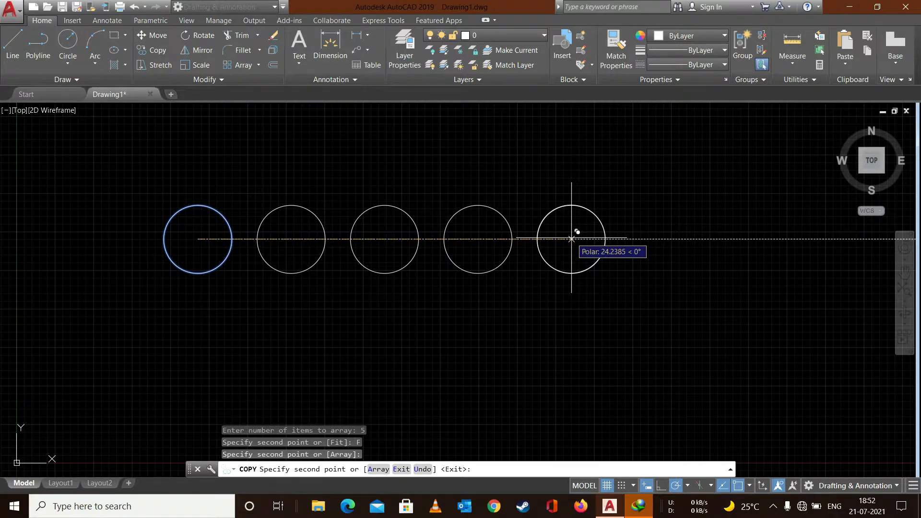
pyautogui.press('Return')
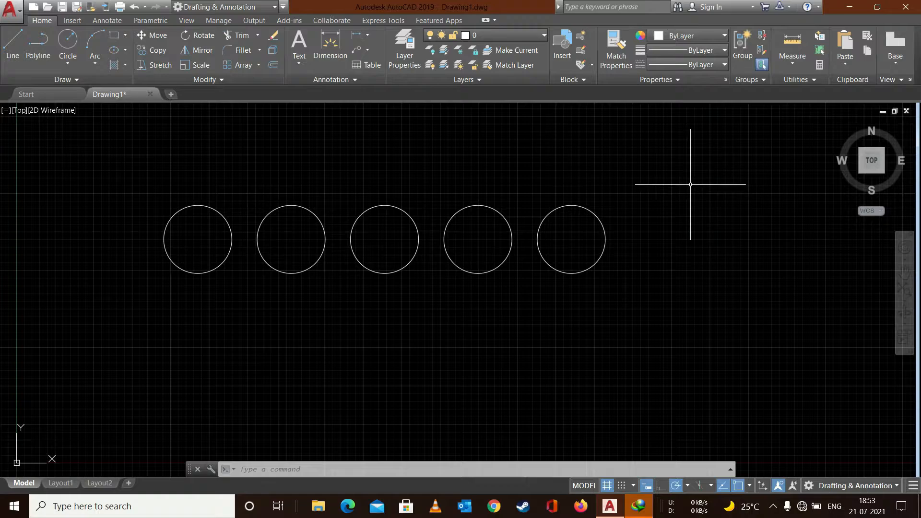
# Erase the whole row of circles and draw a wide rectangle in the western part of the drawing area
pyautogui.moveTo(689, 184)
pyautogui.mouseDown()
pyautogui.moveTo(648, 259)
pyautogui.moveTo(365, 288)
pyautogui.moveTo(130, 213)
pyautogui.mouseUp()
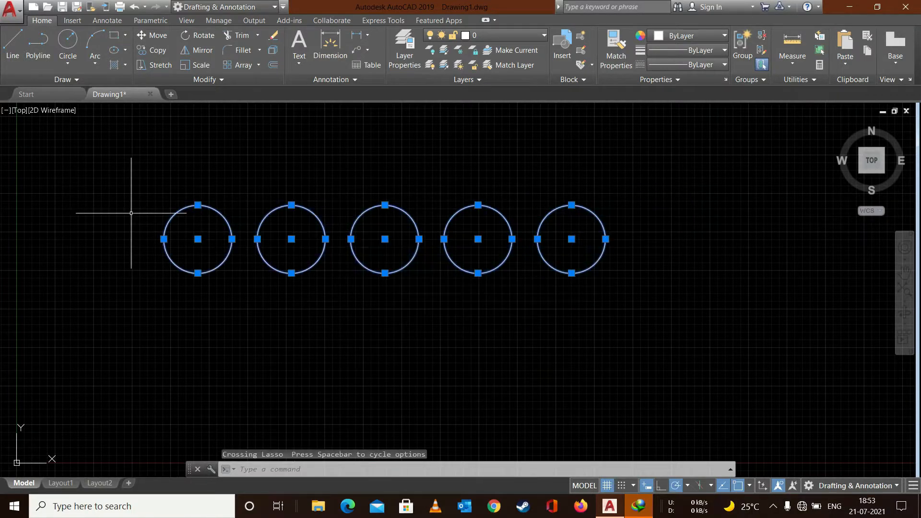
pyautogui.press('Delete')
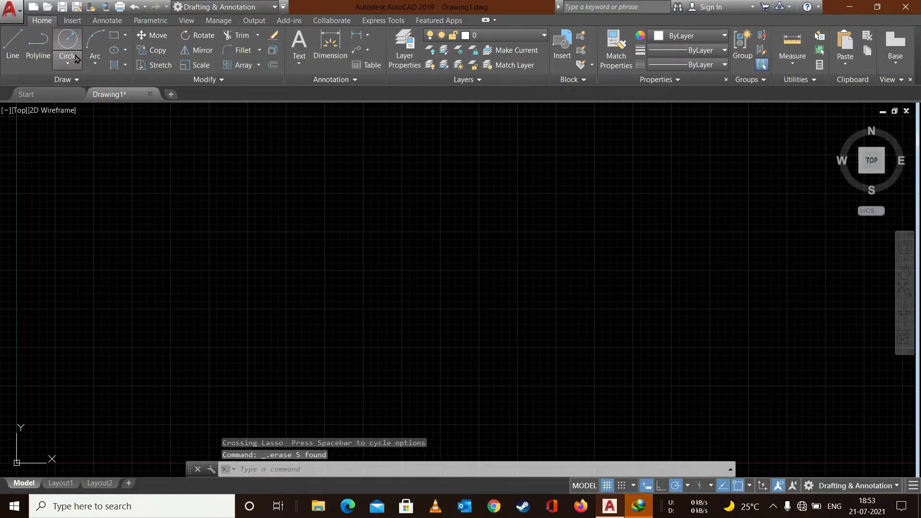
pyautogui.click(114, 35)
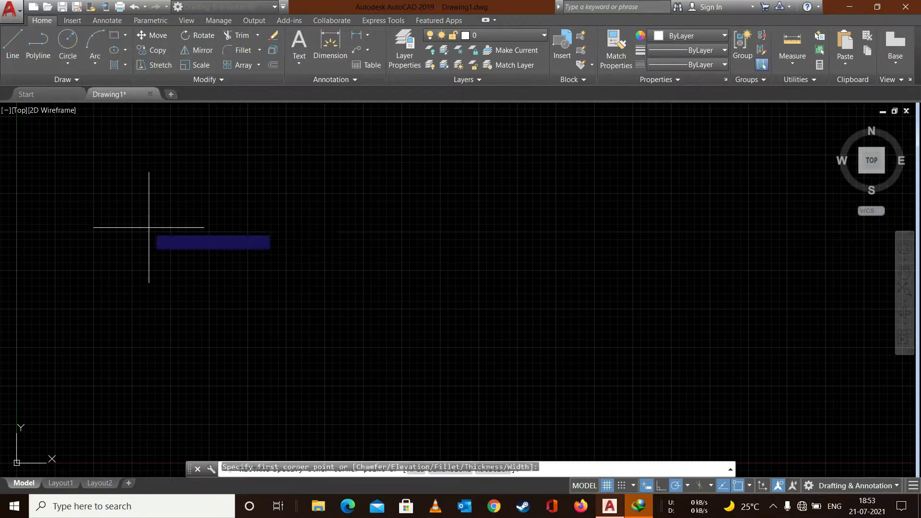
pyautogui.click(149, 228)
pyautogui.click(360, 314)
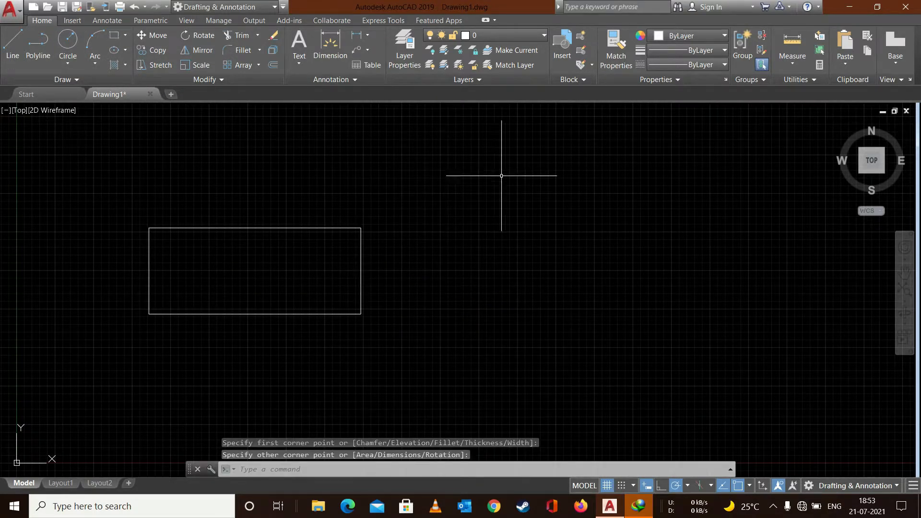
# Draw a larger rectangle overlapping the first one's upper-east corner, and a small flat rectangle overlapping the larger one's lower-east corner
pyautogui.press('Return')
pyautogui.click(509, 149)
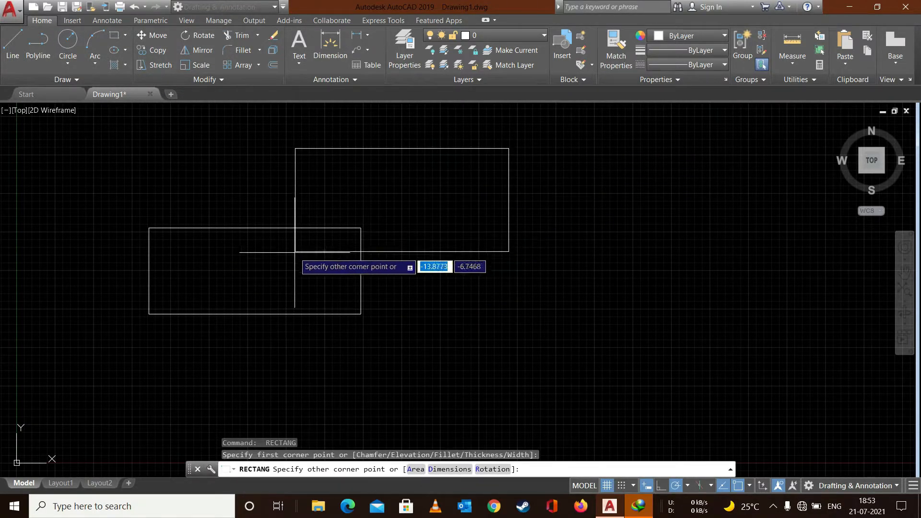
pyautogui.click(291, 269)
pyautogui.click(604, 277)
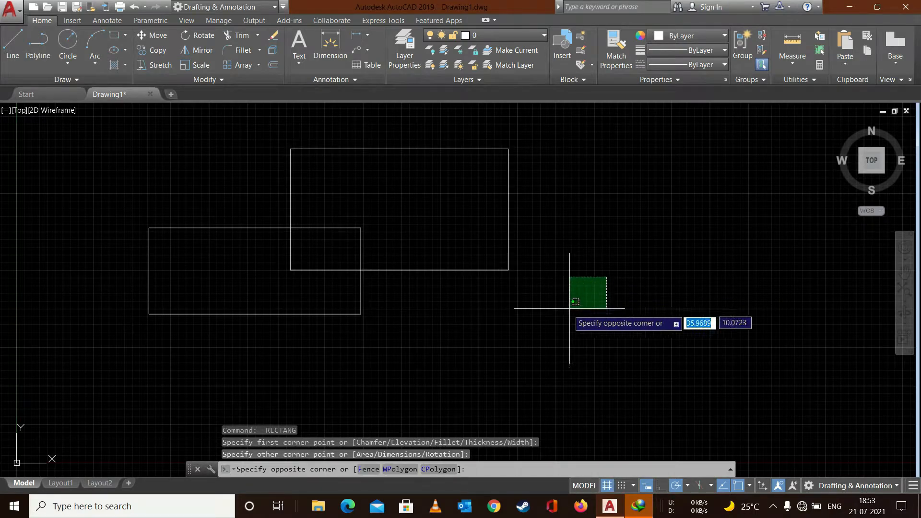
pyautogui.click(568, 305)
pyautogui.press('Return')
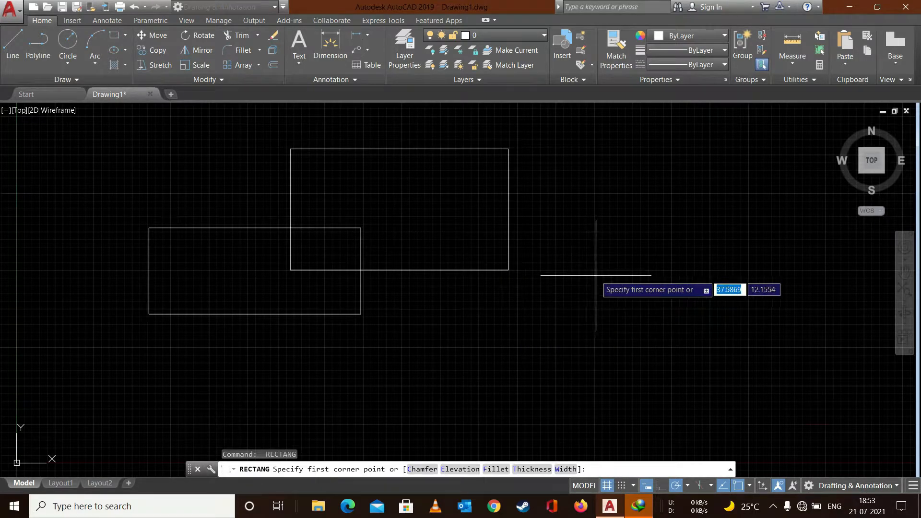
pyautogui.click(596, 276)
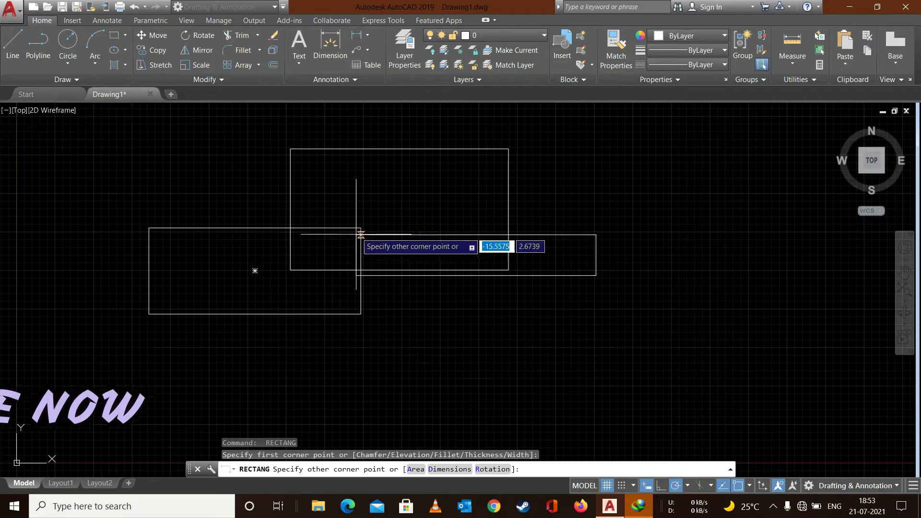
pyautogui.click(449, 227)
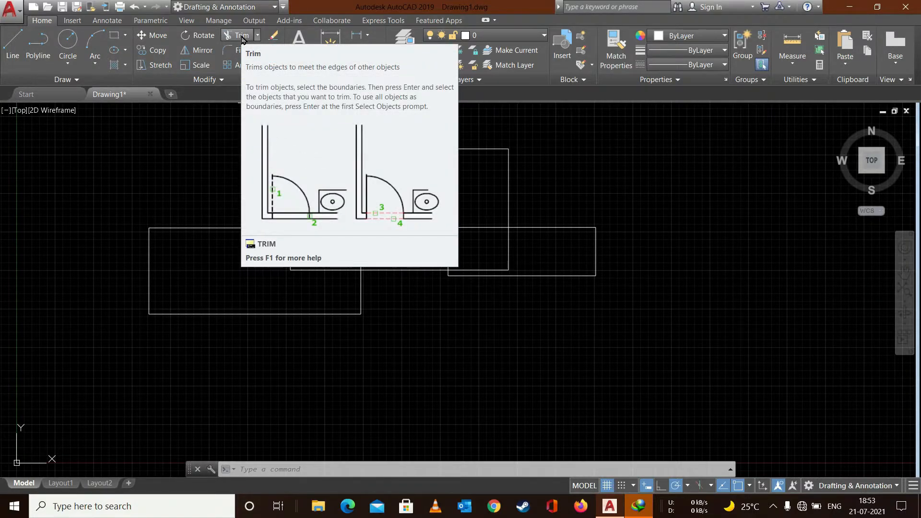
pyautogui.click(259, 36)
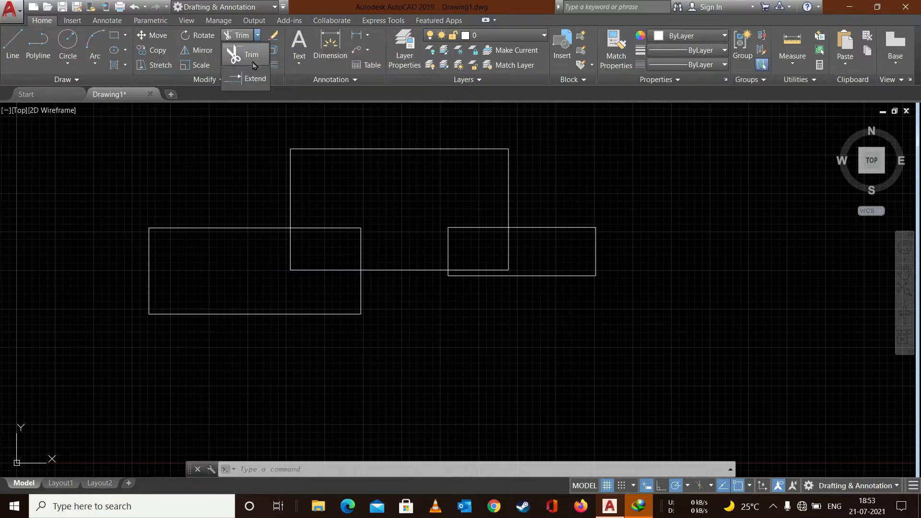
pyautogui.click(249, 81)
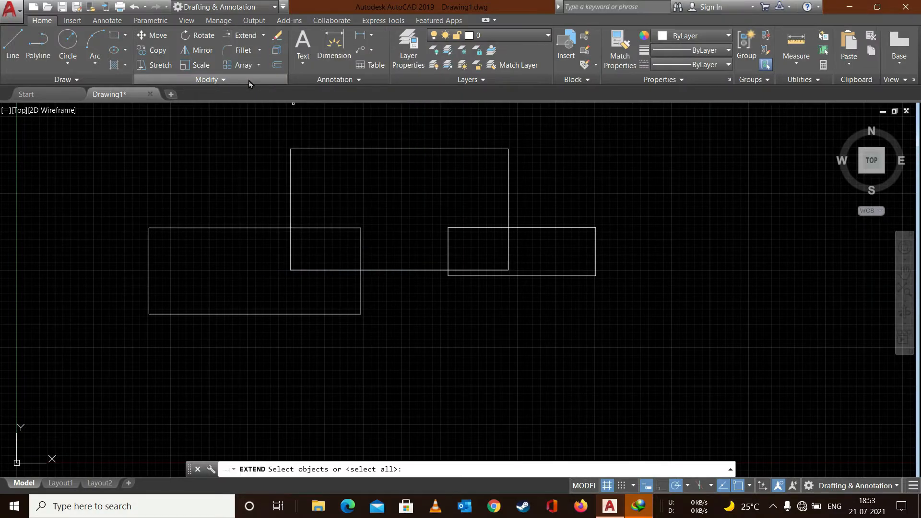
pyautogui.click(264, 36)
pyautogui.click(255, 56)
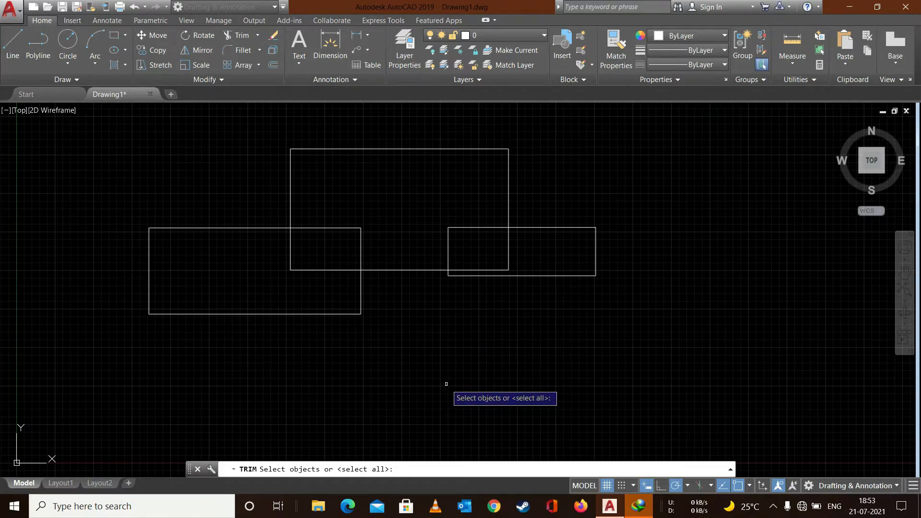
pyautogui.press('Escape')
# Start the Trim command with all objects in the drawing as cutting edges
pyautogui.write('TR')
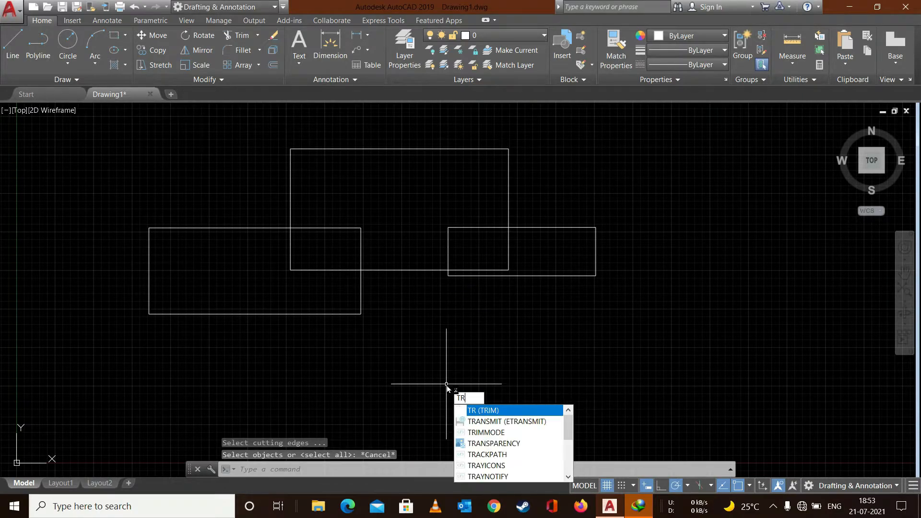
pyautogui.press('Return')
pyautogui.press('Return')
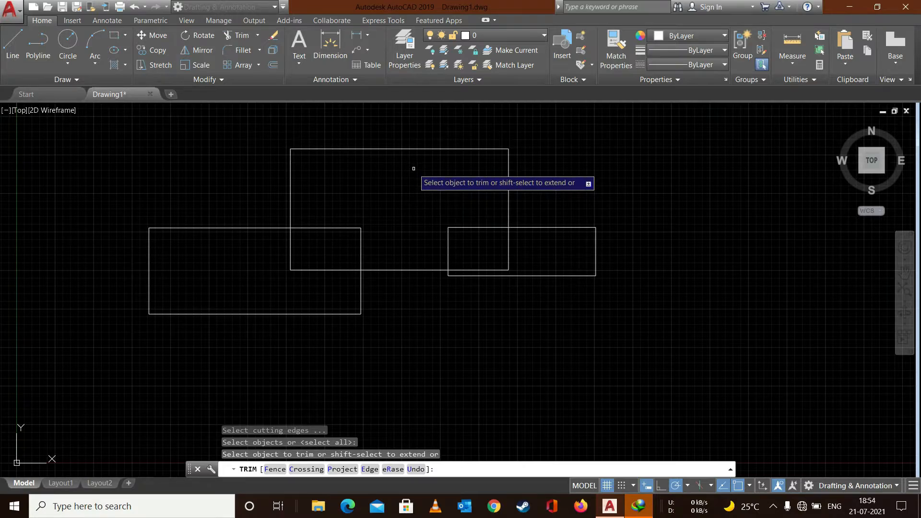
# Trim both pieces of the small east rectangle's top edge and its bottom edge, and undo these trims
pyautogui.click(482, 227)
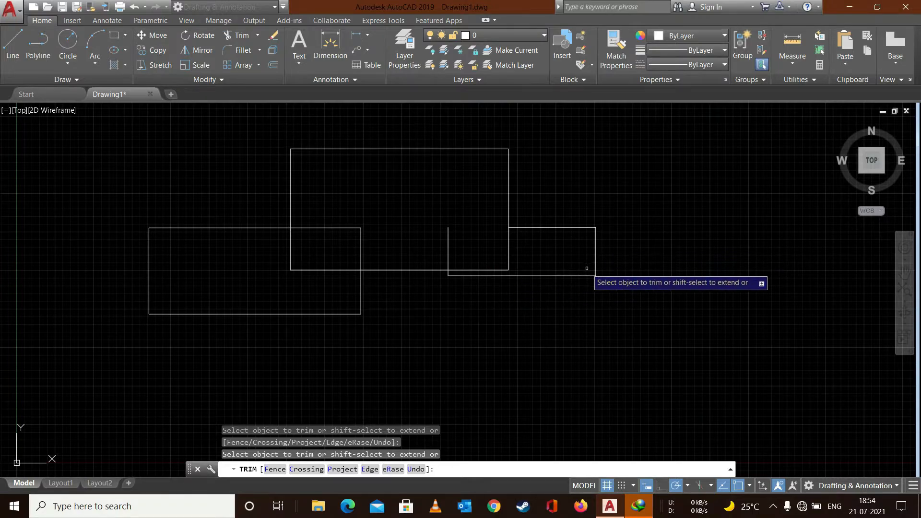
pyautogui.click(572, 226)
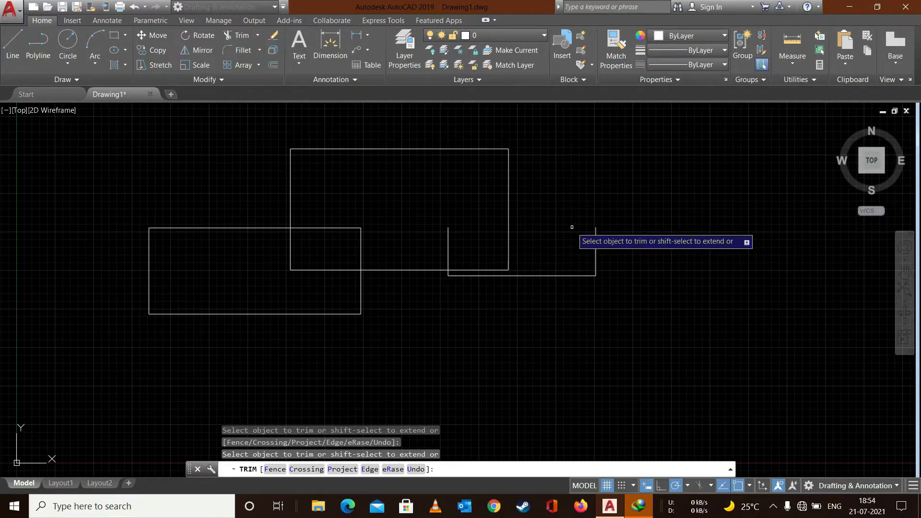
pyautogui.click(561, 276)
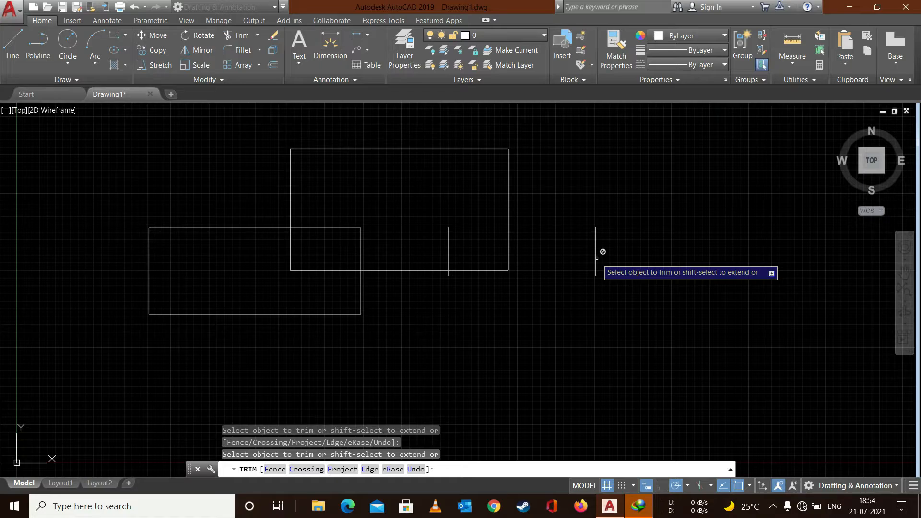
pyautogui.hotkey('ctrl', 'z')
pyautogui.hotkey('ctrl', 'z')
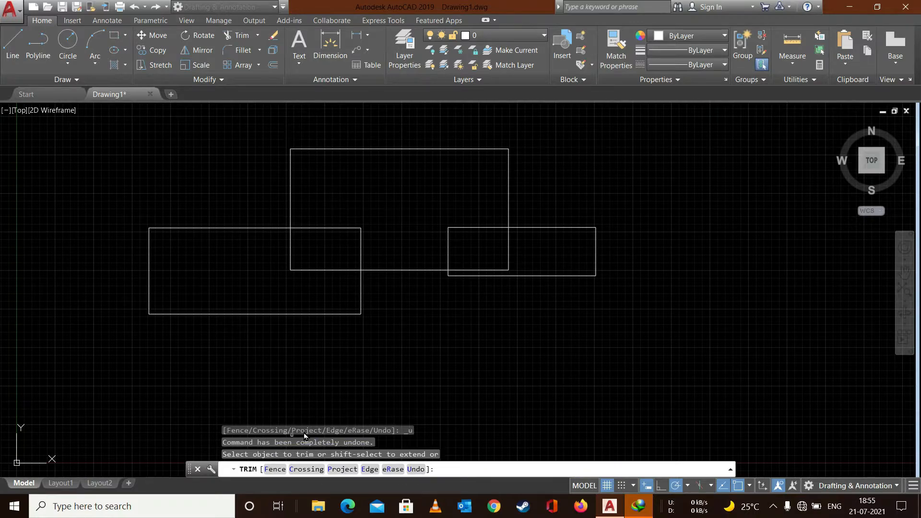
# Try to trim the overlapping rectangles with the Fence option, running a zigzag fence from the west rectangle across the large one into the east one
pyautogui.click(284, 472)
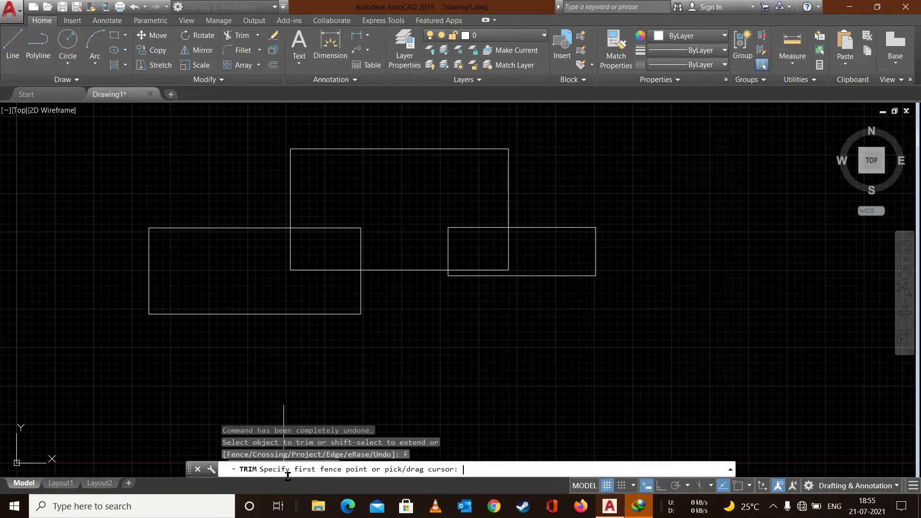
pyautogui.click(305, 298)
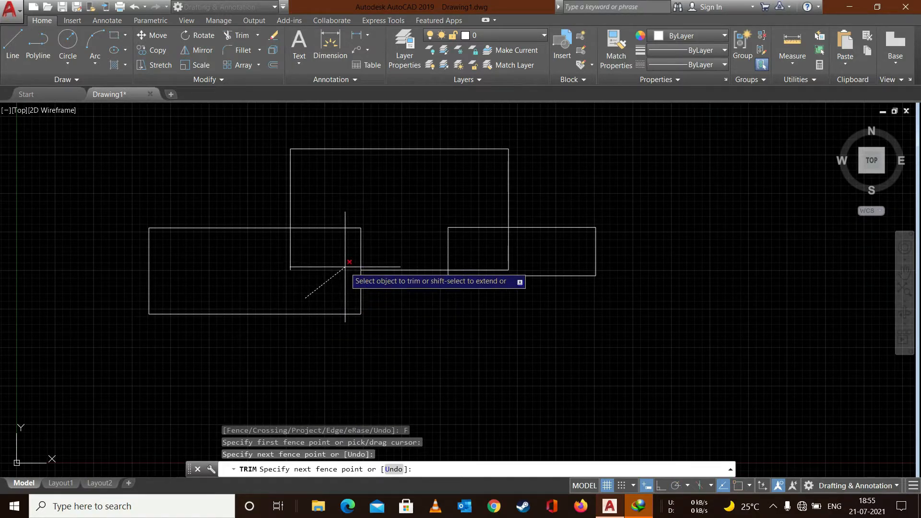
pyautogui.click(347, 258)
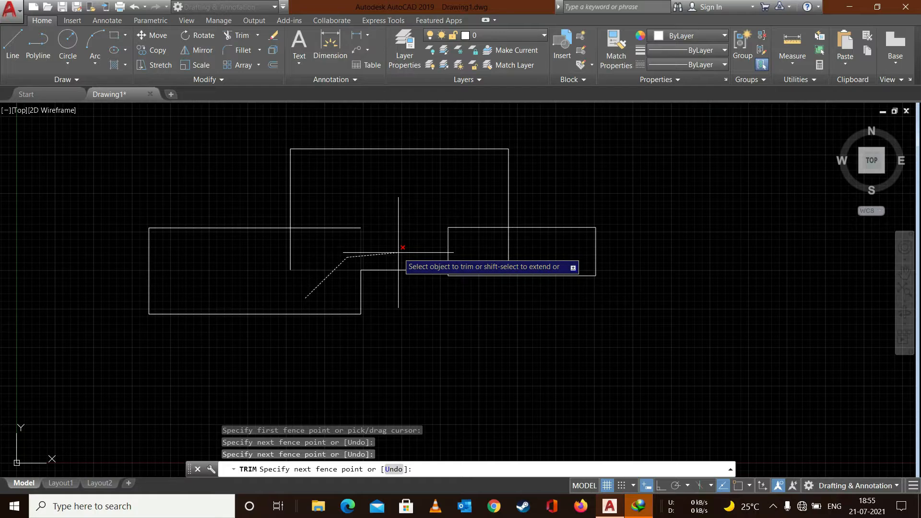
pyautogui.click(398, 252)
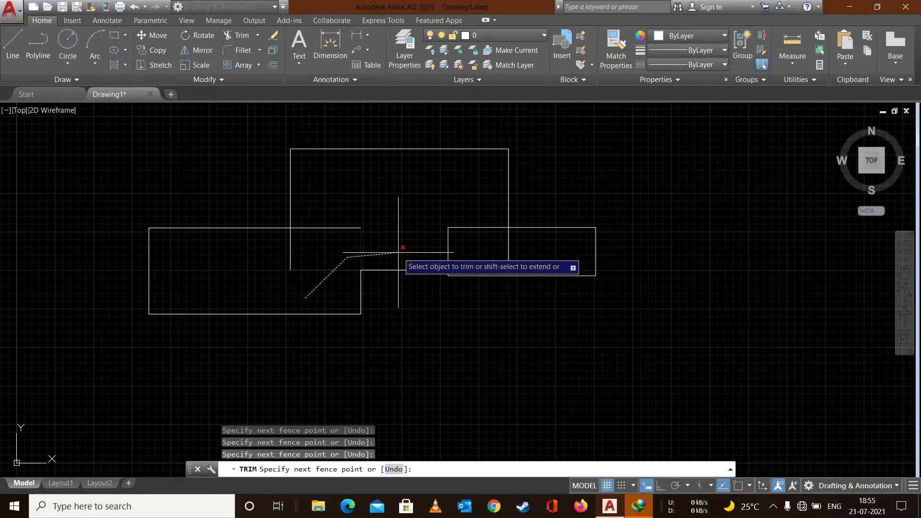
pyautogui.click(435, 145)
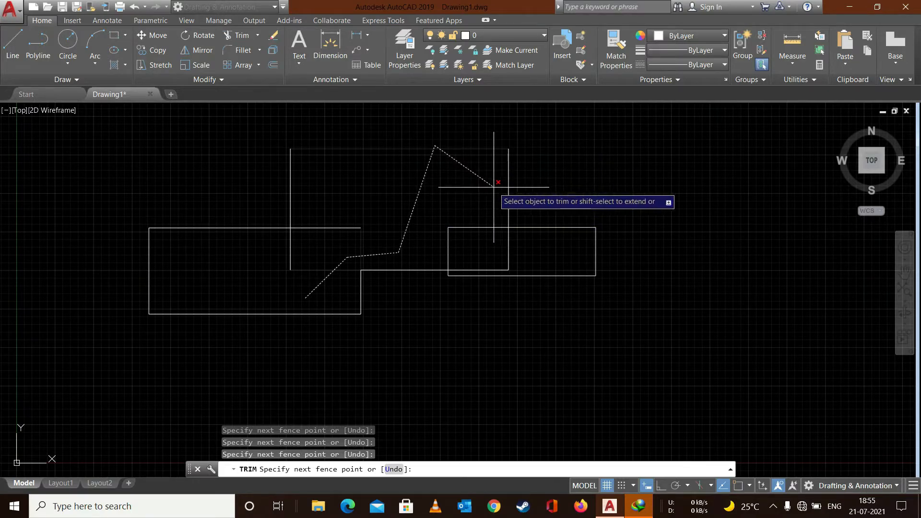
pyautogui.click(509, 208)
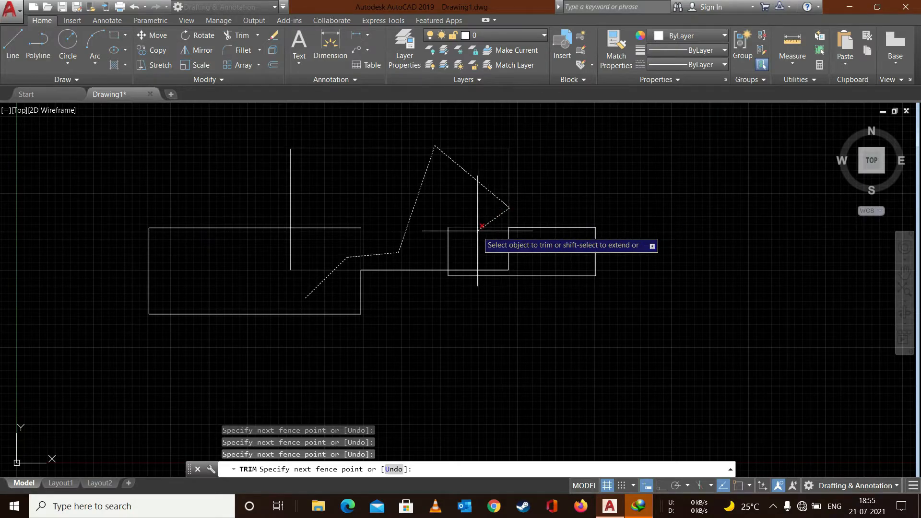
pyautogui.click(478, 231)
pyautogui.click(507, 250)
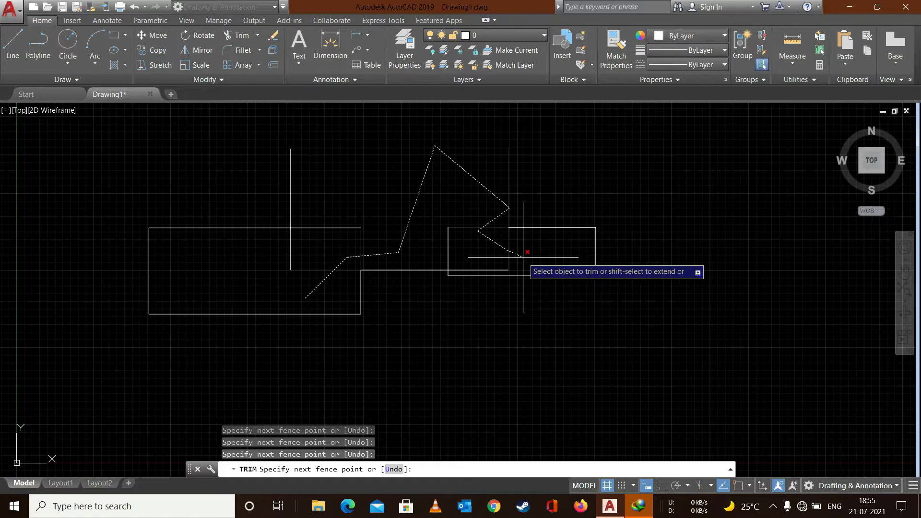
pyautogui.press('Escape')
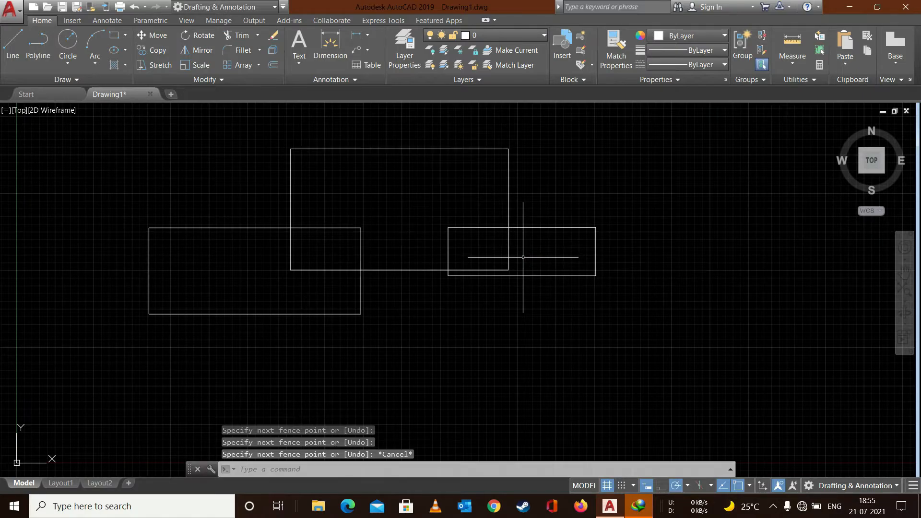
pyautogui.write('TR')
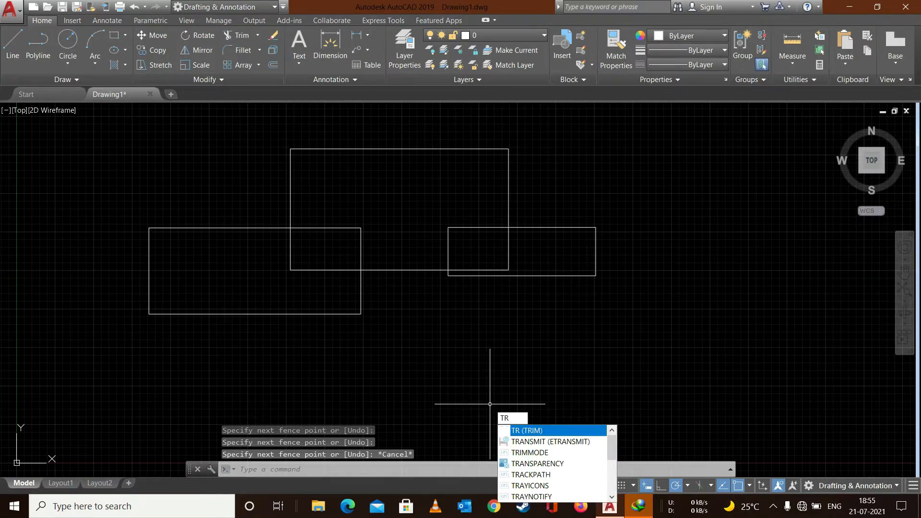
pyautogui.press('Return')
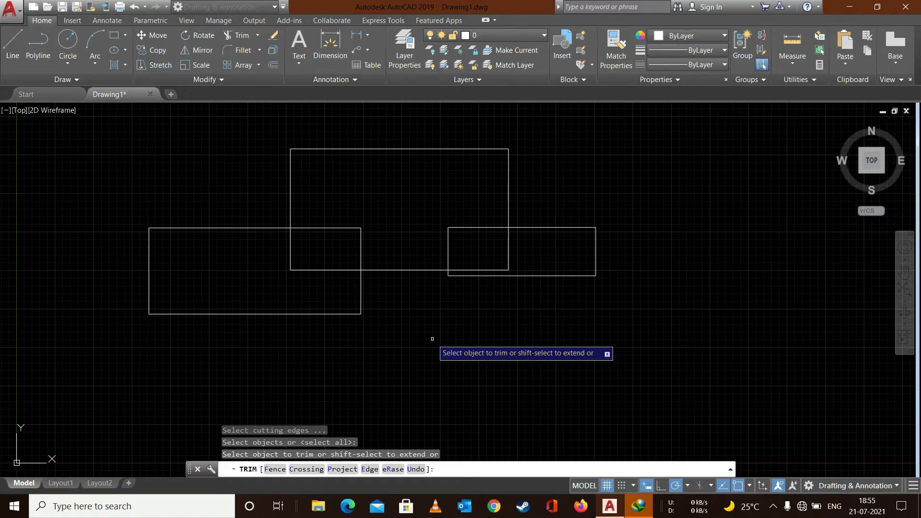
pyautogui.press('Escape')
pyautogui.press('Escape')
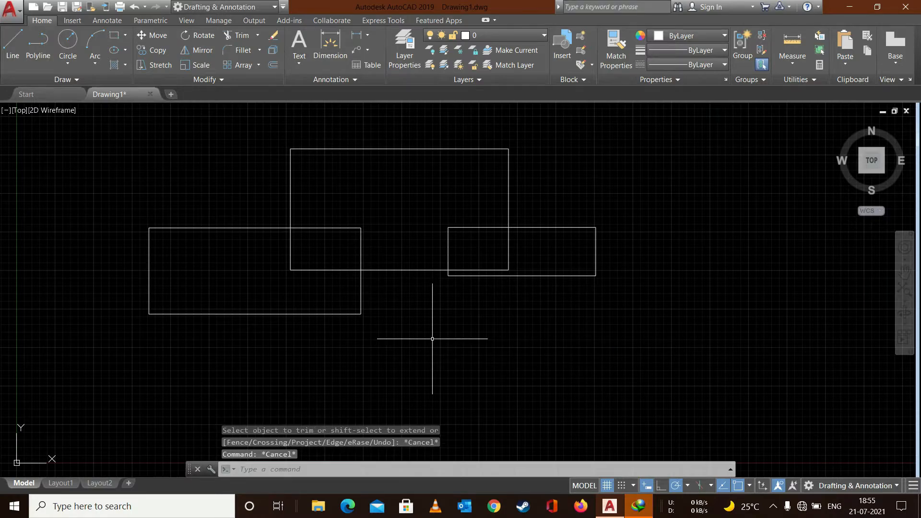
# Erase all three rectangles and draw a long horizontal line across the upper middle of the drawing area
pyautogui.moveTo(707, 142); pyautogui.dragTo(144, 196)
pyautogui.press('Delete')
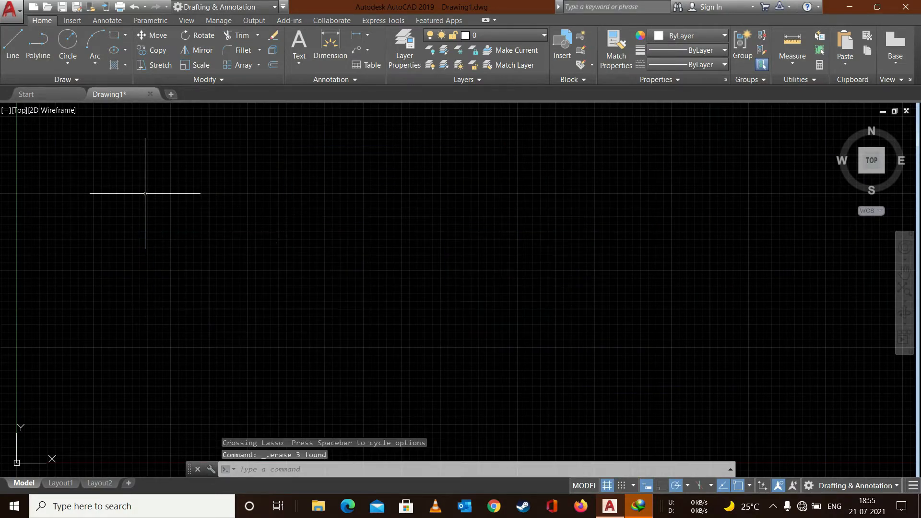
pyautogui.click(13, 46)
pyautogui.click(129, 222)
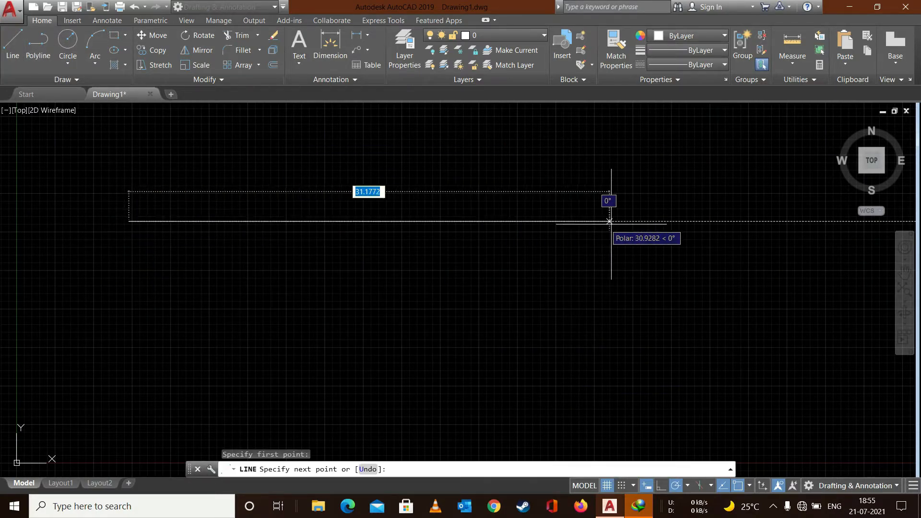
pyautogui.click(625, 221)
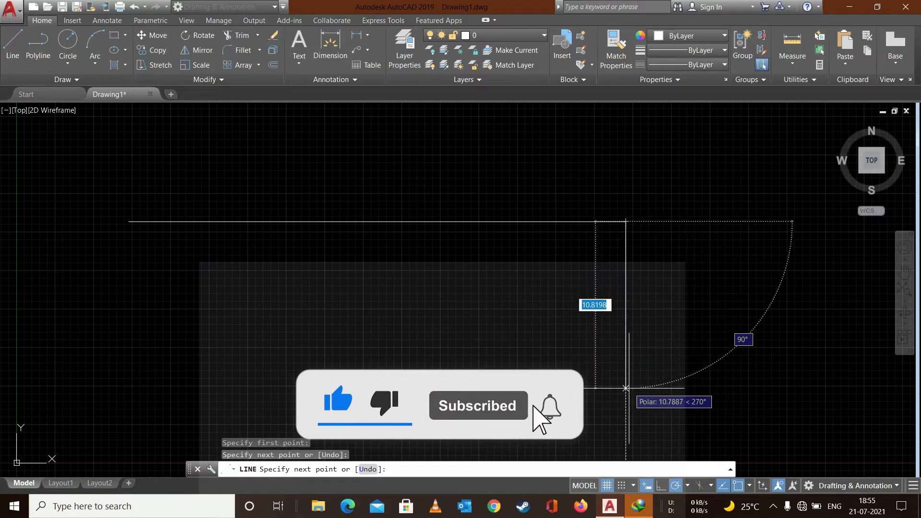
pyautogui.press('Return')
# Draw two more horizontal lines of similar length below the first one, roughly evenly spaced
pyautogui.press('Return')
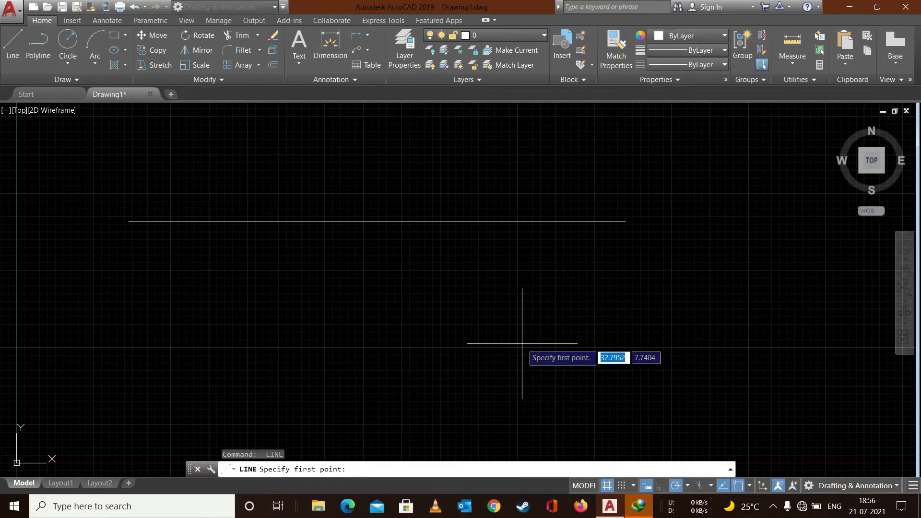
pyautogui.click(131, 269)
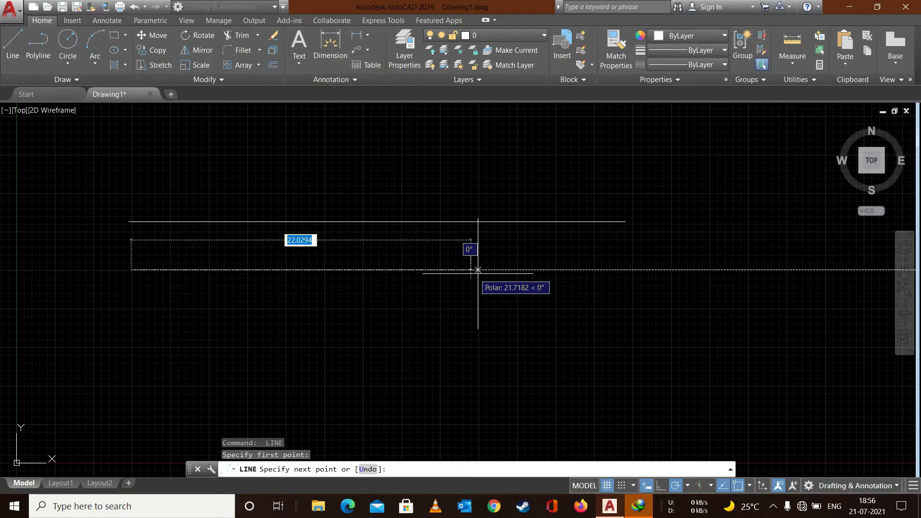
pyautogui.click(626, 270)
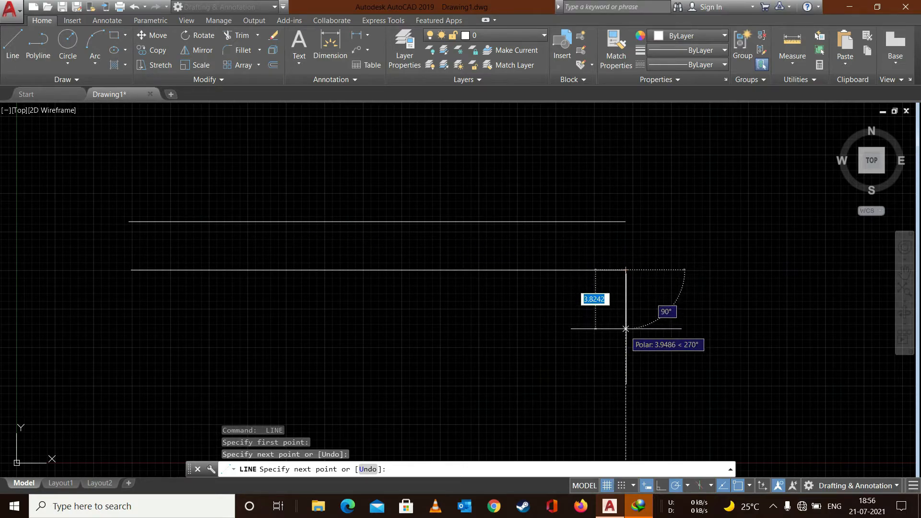
pyautogui.press('Escape')
pyautogui.press('Return')
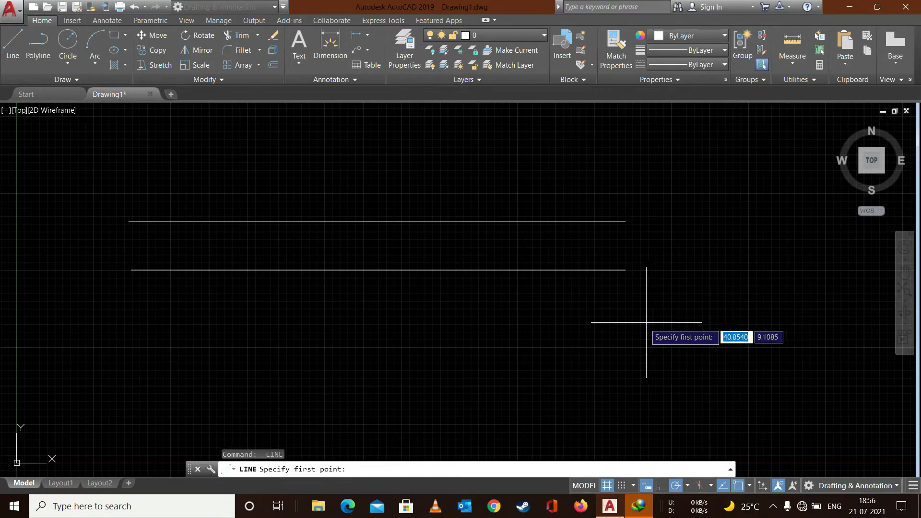
pyautogui.click(622, 324)
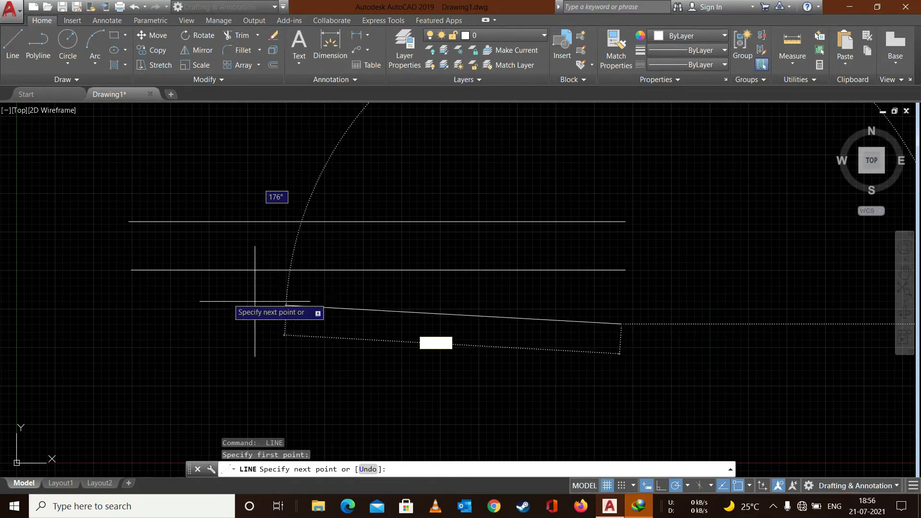
pyautogui.click(133, 324)
pyautogui.write('`')
pyautogui.press('Return')
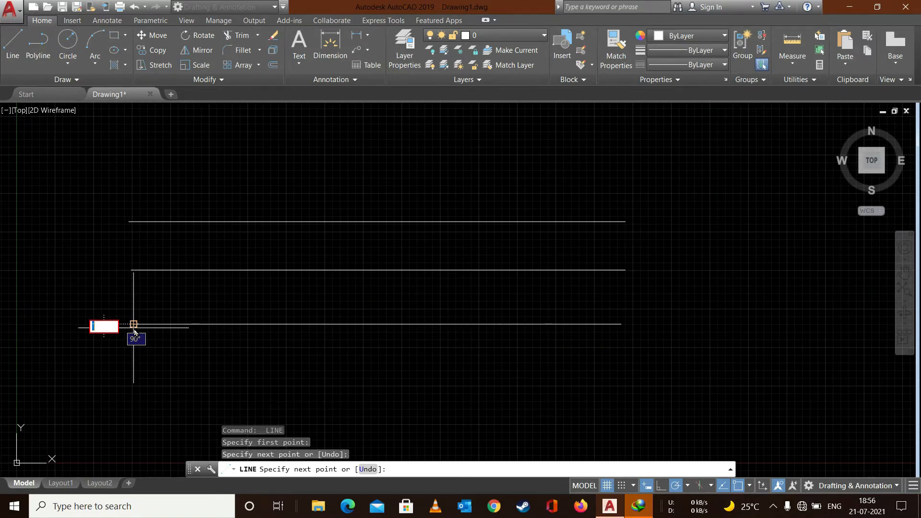
pyautogui.press('Escape')
pyautogui.press('Escape')
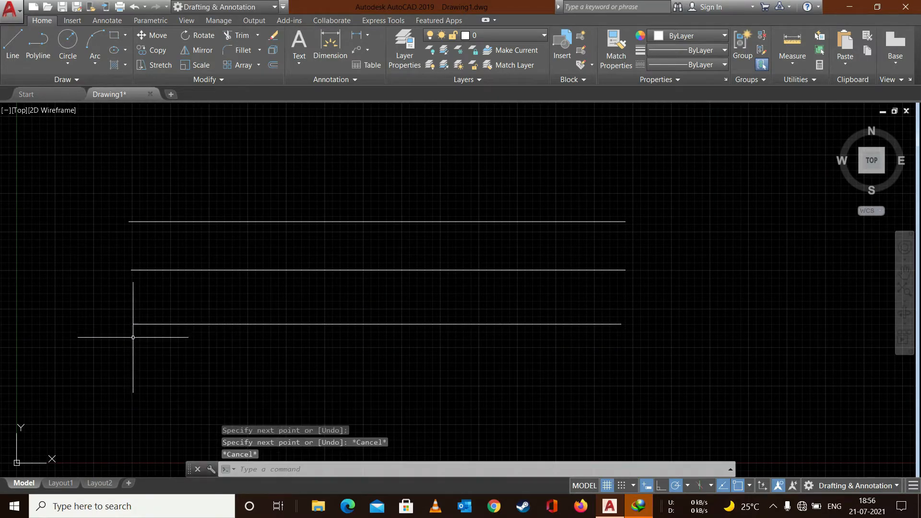
# Draw a fourth long horizontal line below the other three at a similar spacing
pyautogui.press('Return')
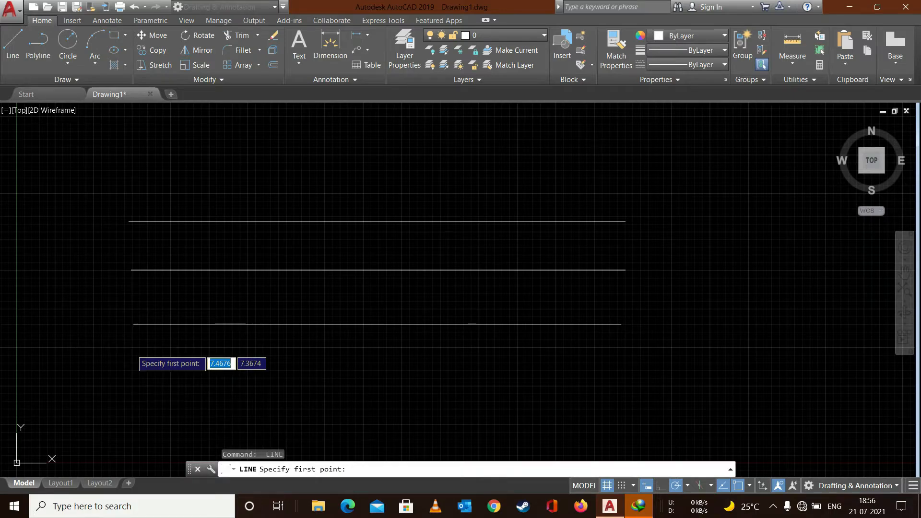
pyautogui.click(122, 380)
pyautogui.click(619, 380)
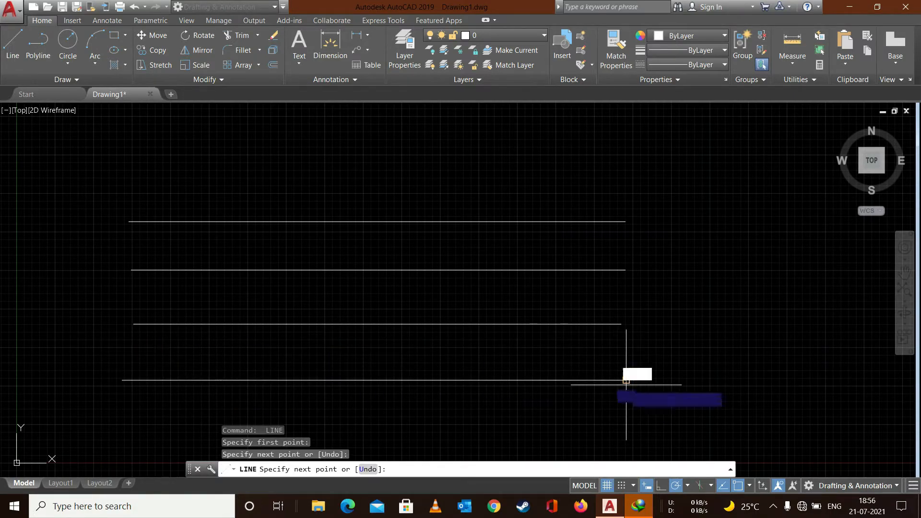
pyautogui.press('Escape')
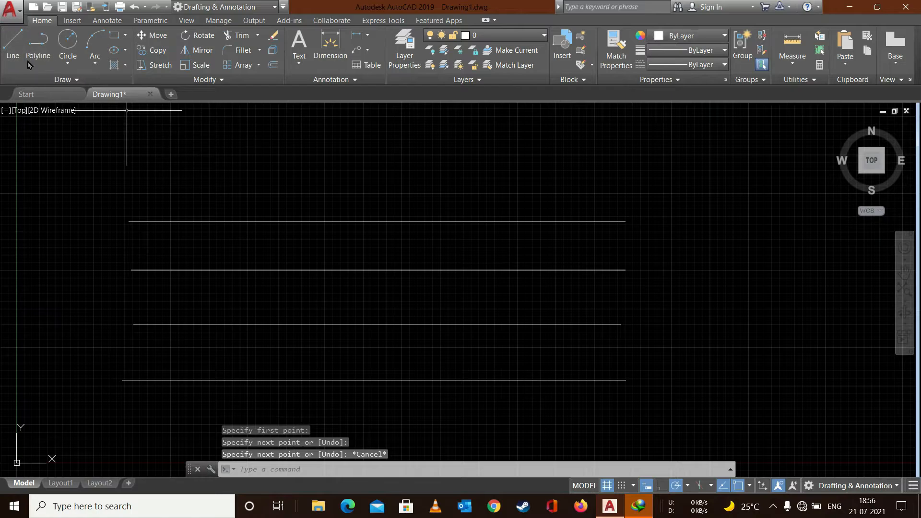
# Draw two vertical lines crossing all four horizontal lines, one near their west ends and one just west of their middle
pyautogui.press('Return')
pyautogui.click(219, 181)
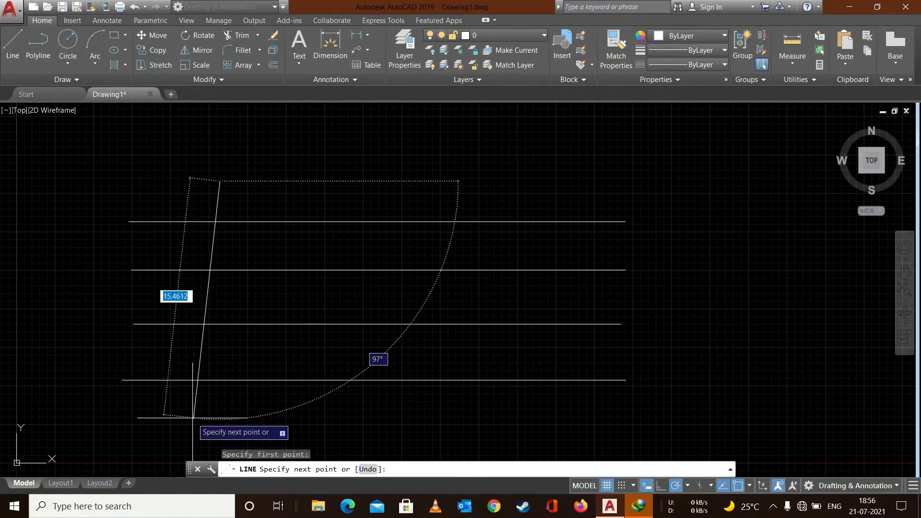
pyautogui.click(220, 422)
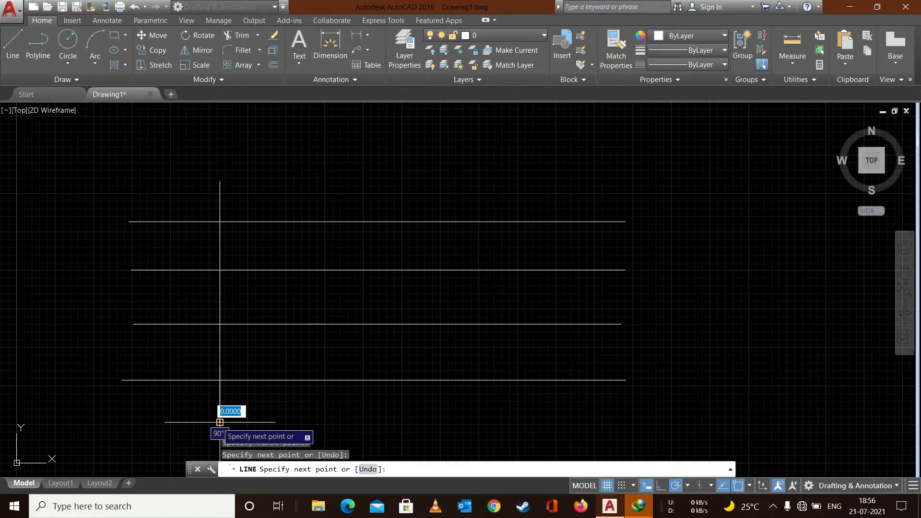
pyautogui.press('Escape')
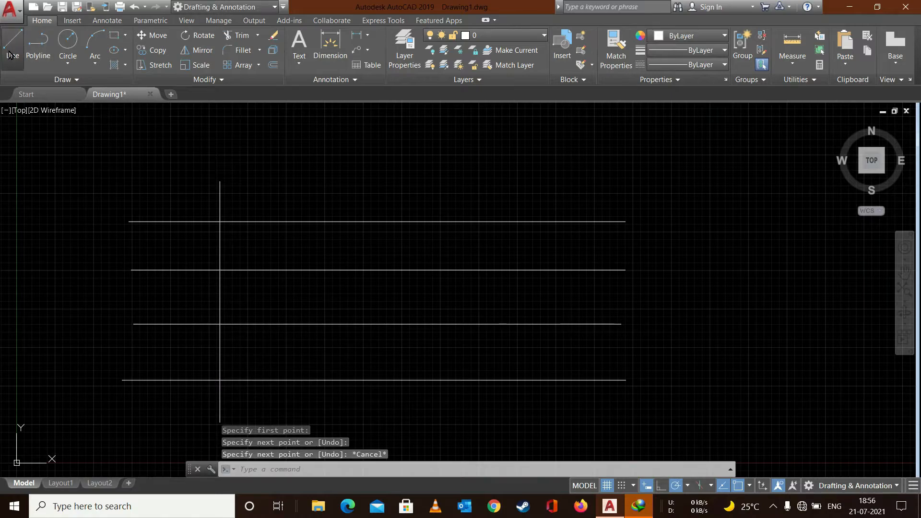
pyautogui.press('Return')
pyautogui.click(331, 182)
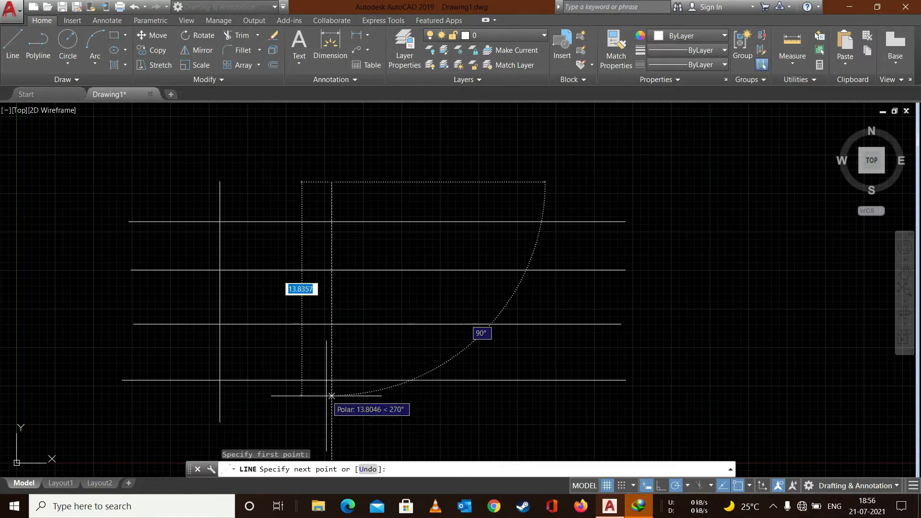
pyautogui.click(332, 415)
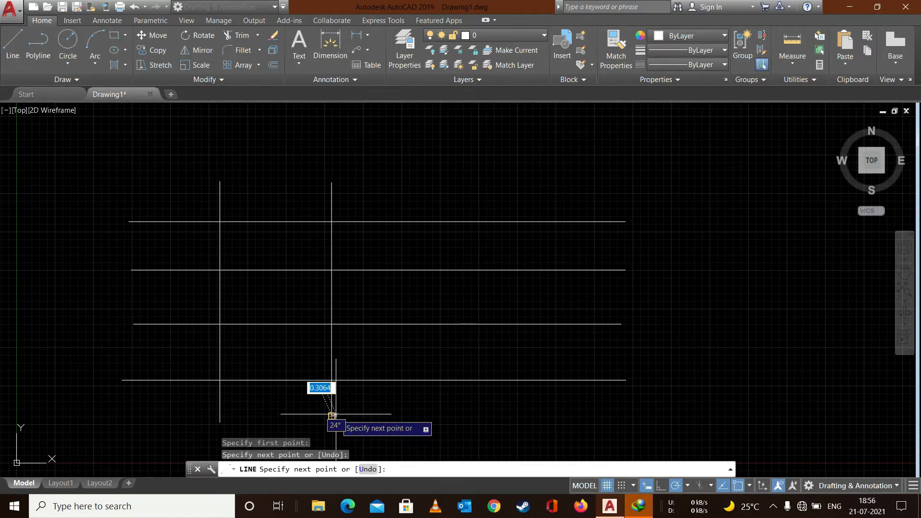
pyautogui.press('Escape')
# Draw a third vertical line crossing all four horizontal lines nearer their east ends
pyautogui.click(12, 48)
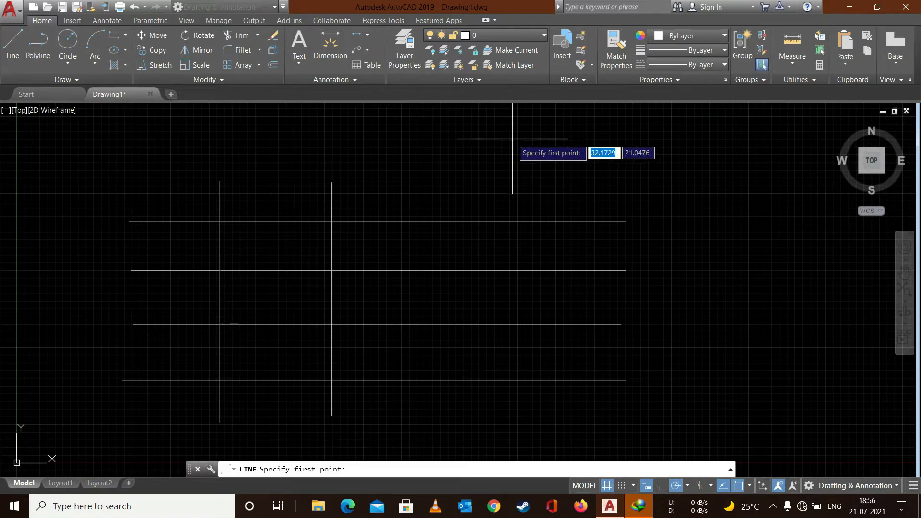
pyautogui.click(509, 184)
pyautogui.click(509, 412)
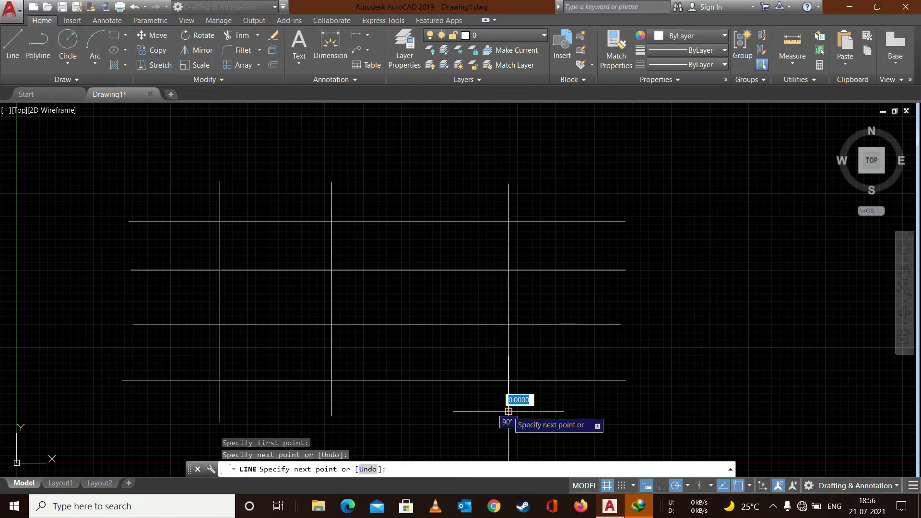
pyautogui.press('Escape')
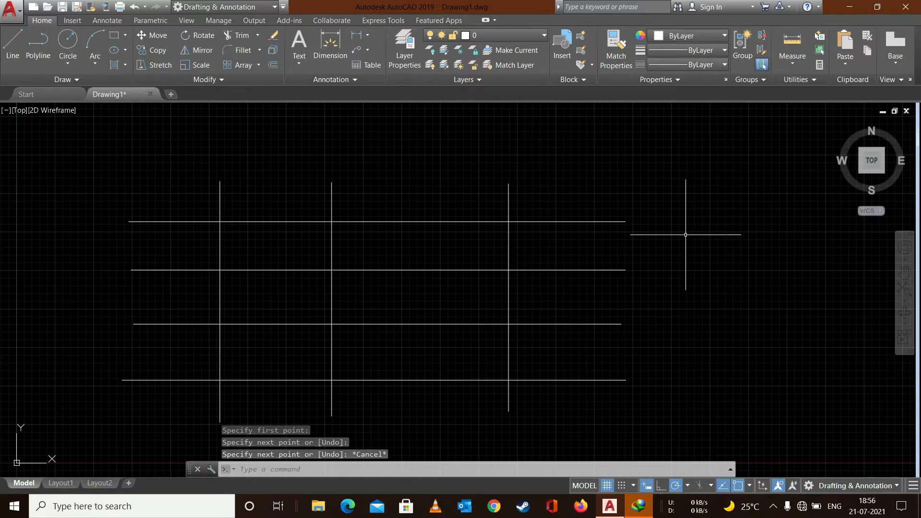
# Start Trim with all objects as cutting edges and trim the easternmost vertical line's end above the uppermost horizontal line
pyautogui.write('TR')
pyautogui.press('Return')
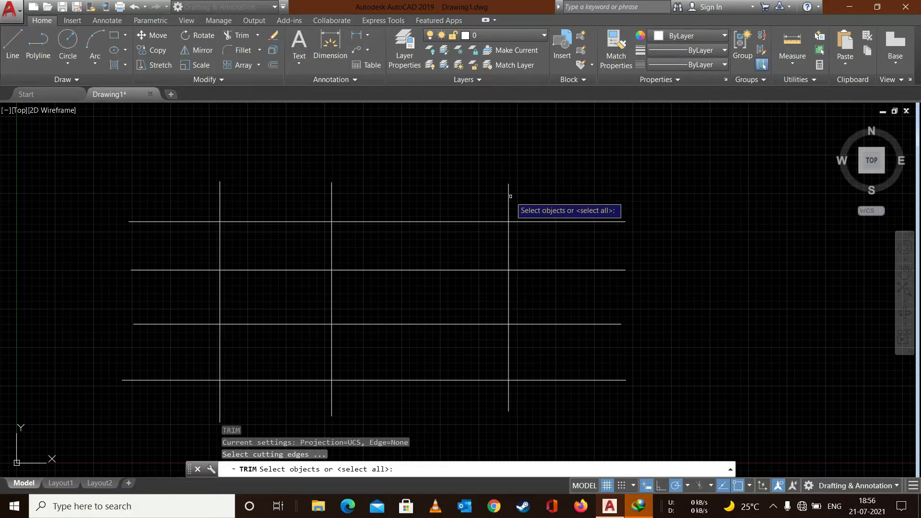
pyautogui.press('Return')
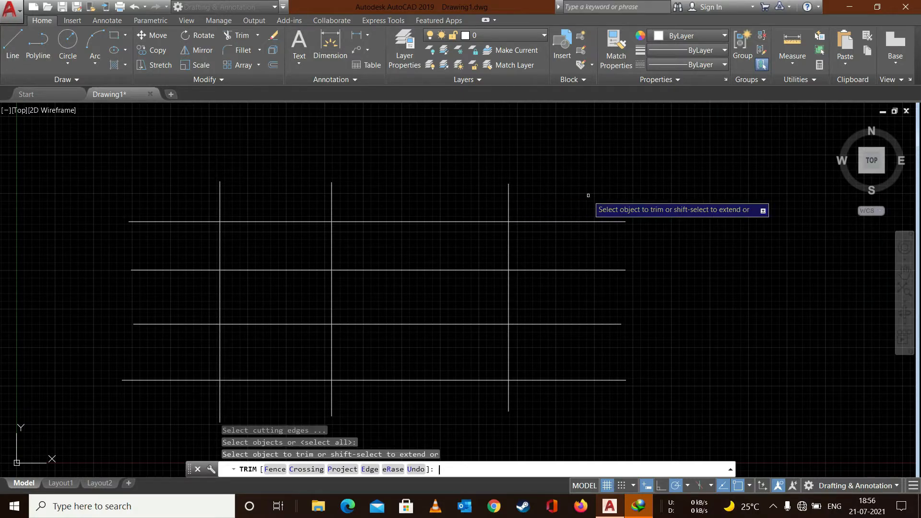
pyautogui.click(510, 200)
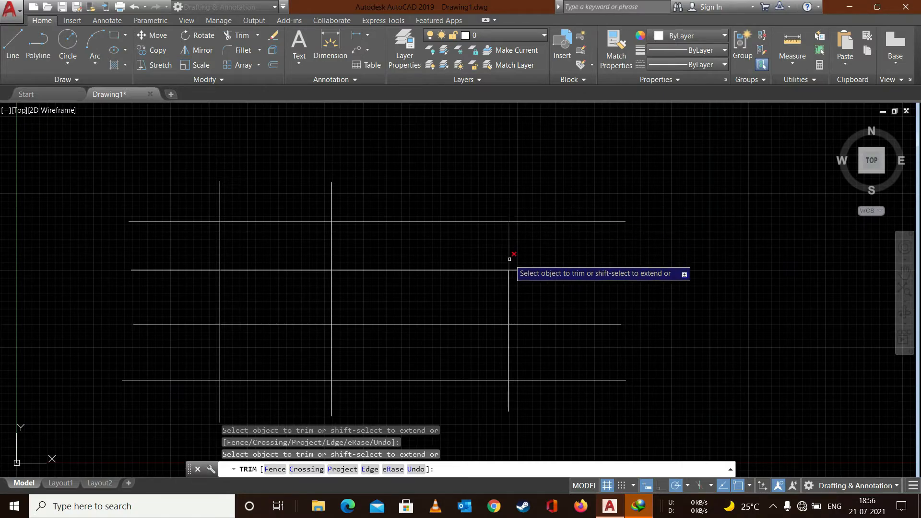
# Trim the easternmost vertical line's three segments between the horizontal lines, and undo all trims made on that line
pyautogui.click(509, 257)
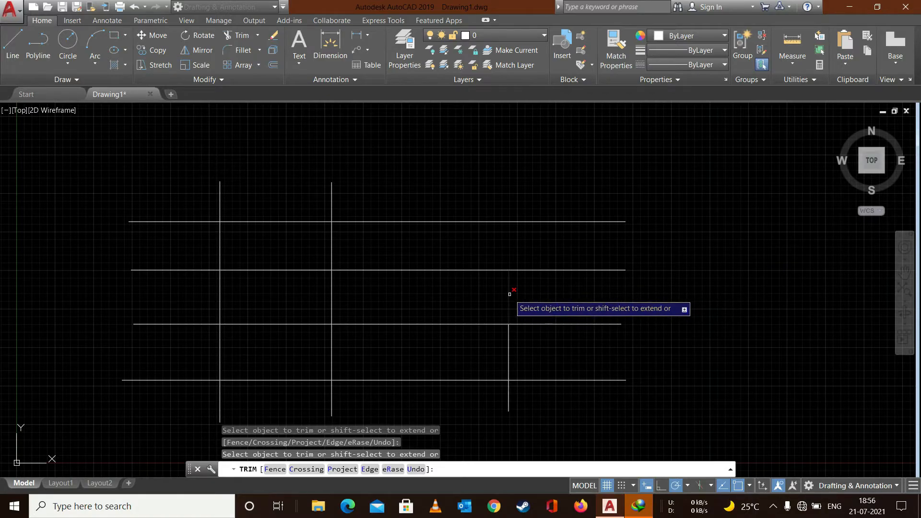
pyautogui.click(511, 294)
pyautogui.click(509, 351)
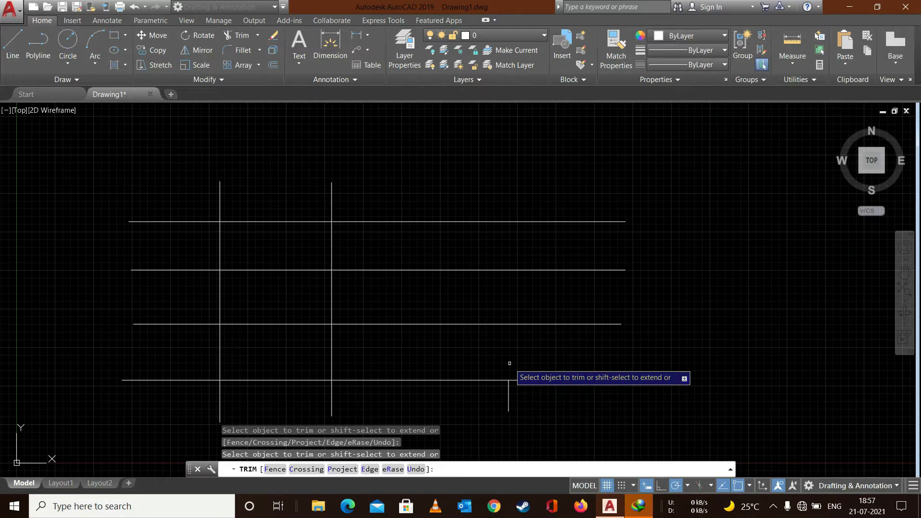
pyautogui.hotkey('ctrl', 'z')
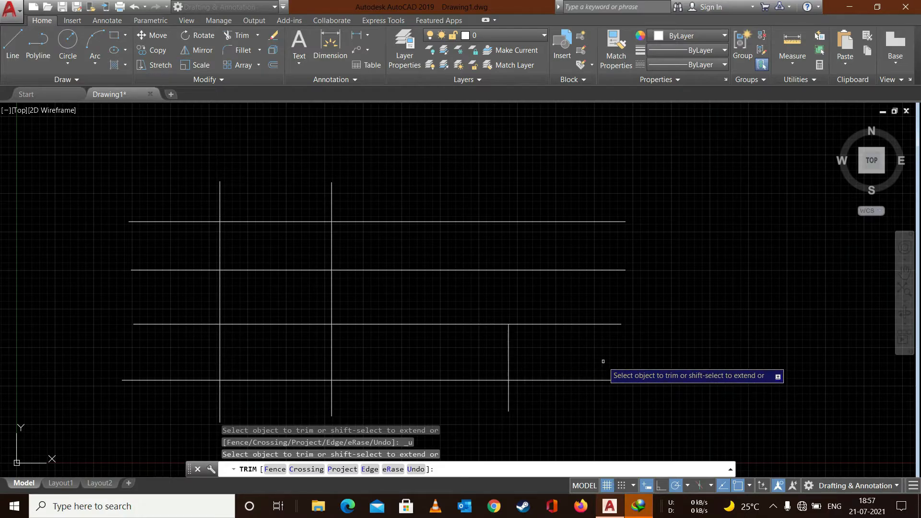
pyautogui.press('Escape')
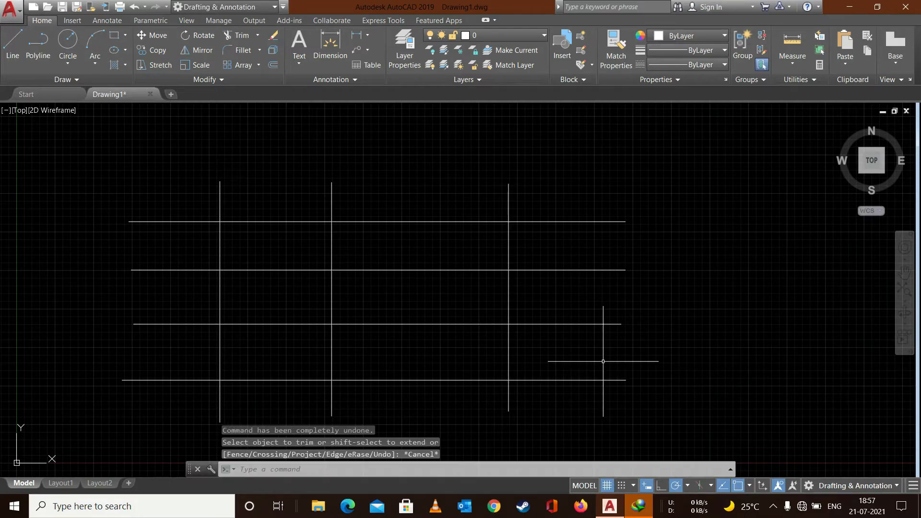
# Trim all three vertical lines above the third horizontal line, using only that horizontal line as the cutting edge
pyautogui.write('TR')
pyautogui.press('Return')
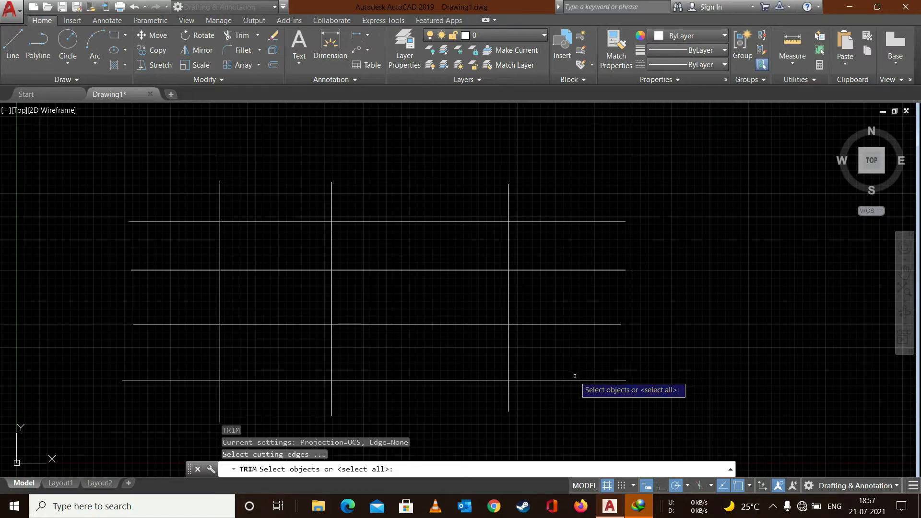
pyautogui.click(570, 324)
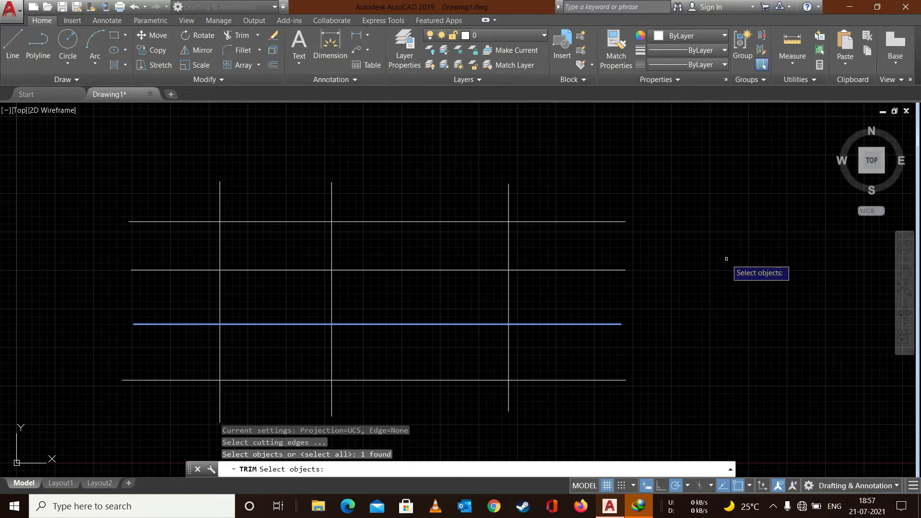
pyautogui.press('Return')
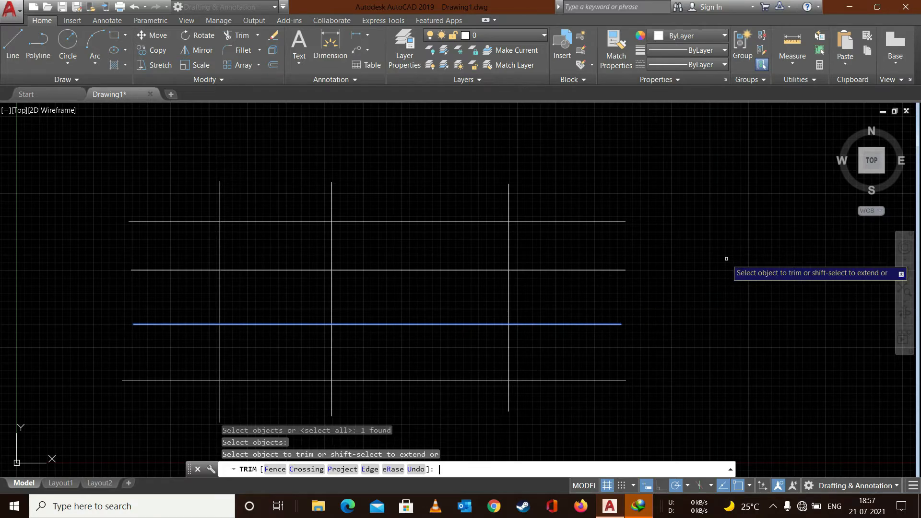
pyautogui.click(510, 196)
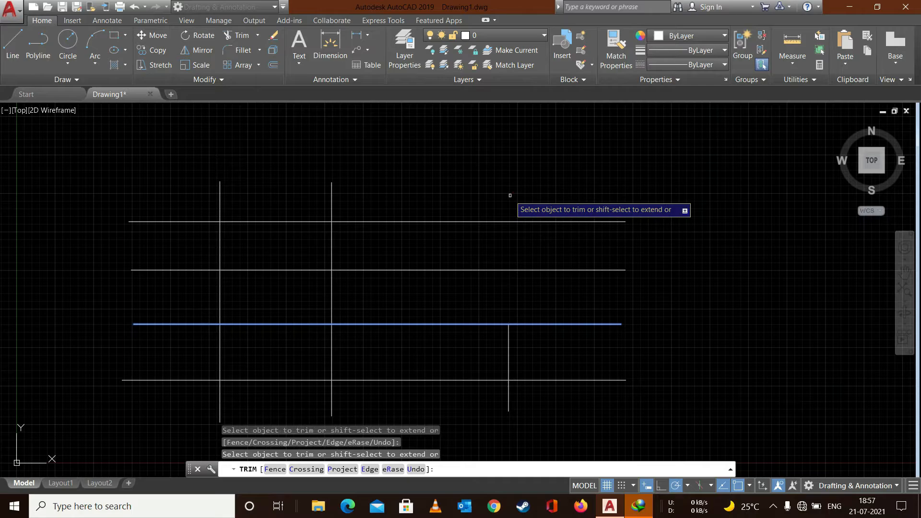
pyautogui.click(331, 192)
pyautogui.click(220, 194)
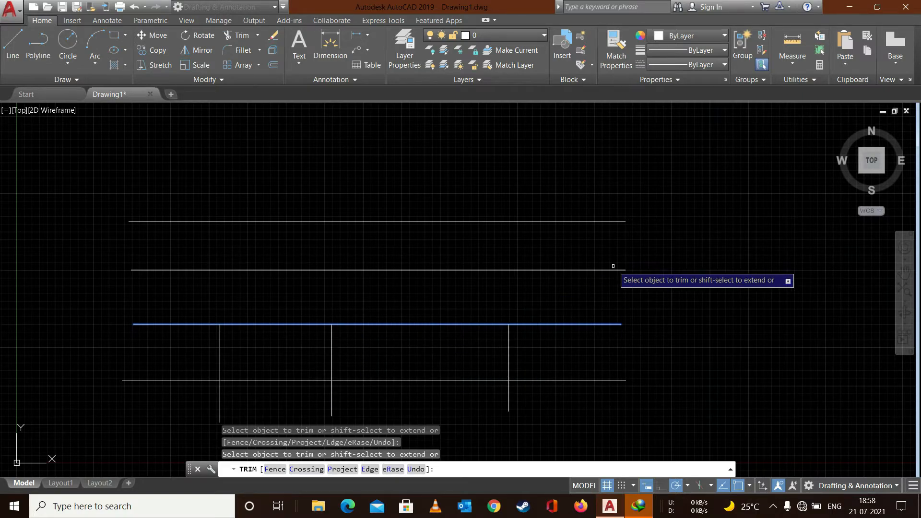
pyautogui.press('Escape')
# Delete all the horizontal and vertical lines of the grid
pyautogui.moveTo(678, 218)
pyautogui.mouseDown()
pyautogui.moveTo(537, 422)
pyautogui.moveTo(95, 267)
pyautogui.moveTo(134, 201)
pyautogui.moveTo(132, 210)
pyautogui.mouseUp()
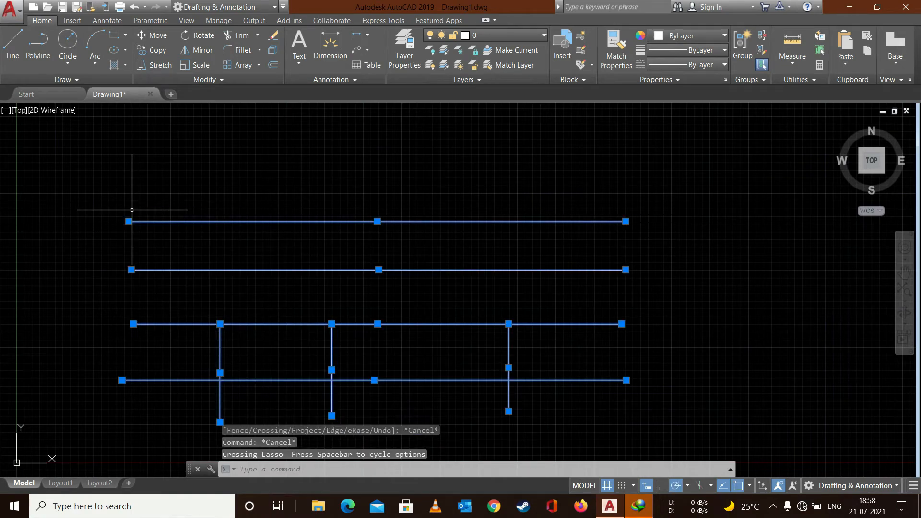
pyautogui.press('Delete')
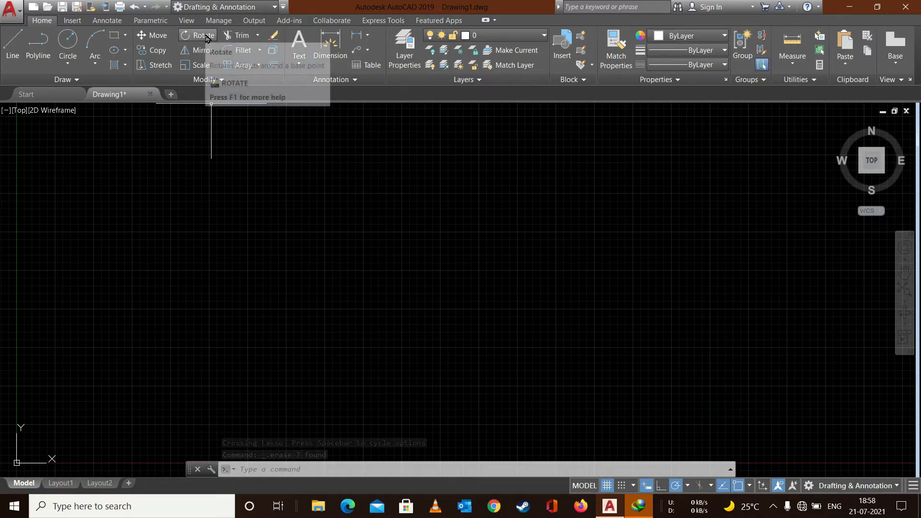
pyautogui.click(258, 37)
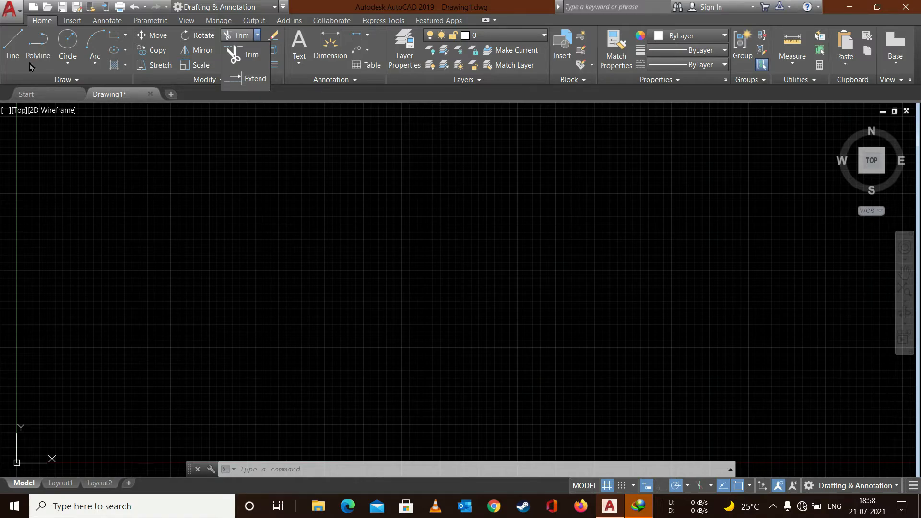
# Draw a single horizontal line about 25 units long across the upper middle of the drawing area
pyautogui.click(13, 44)
pyautogui.click(192, 230)
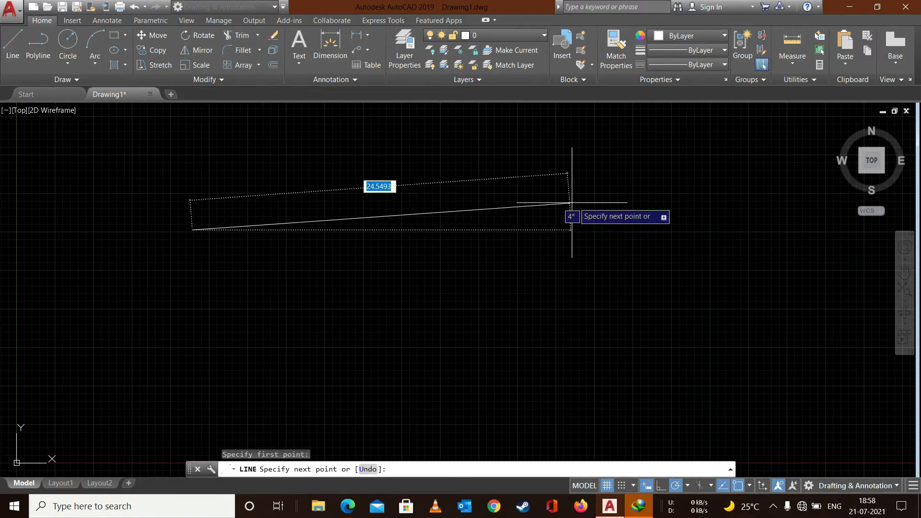
pyautogui.click(583, 230)
pyautogui.press('Escape')
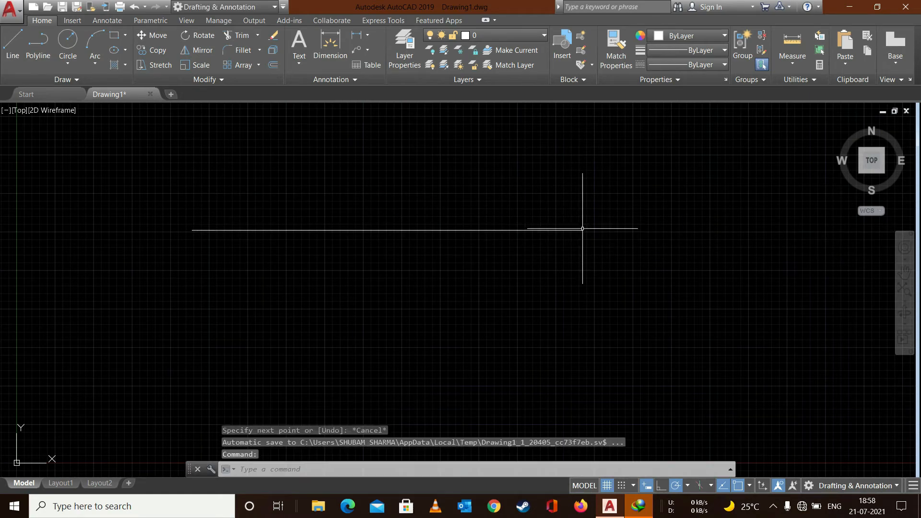
# Draw a three-line U shape below the horizontal line, open toward it, with both upright ends stopping short of it
pyautogui.click(12, 44)
pyautogui.click(276, 291)
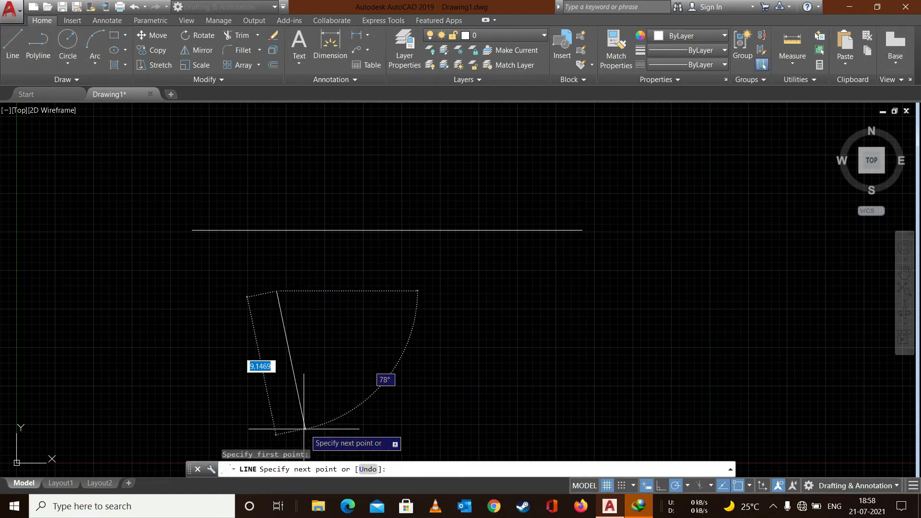
pyautogui.click(277, 421)
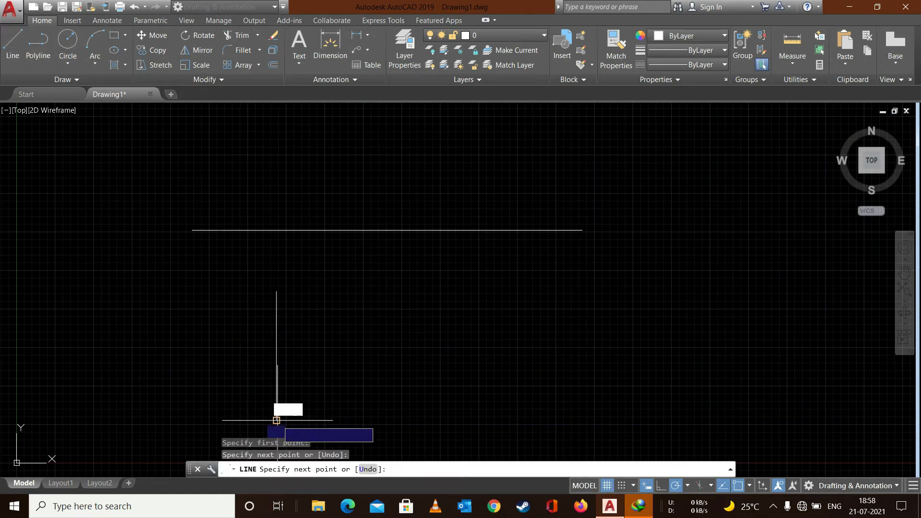
pyautogui.click(529, 420)
pyautogui.click(529, 288)
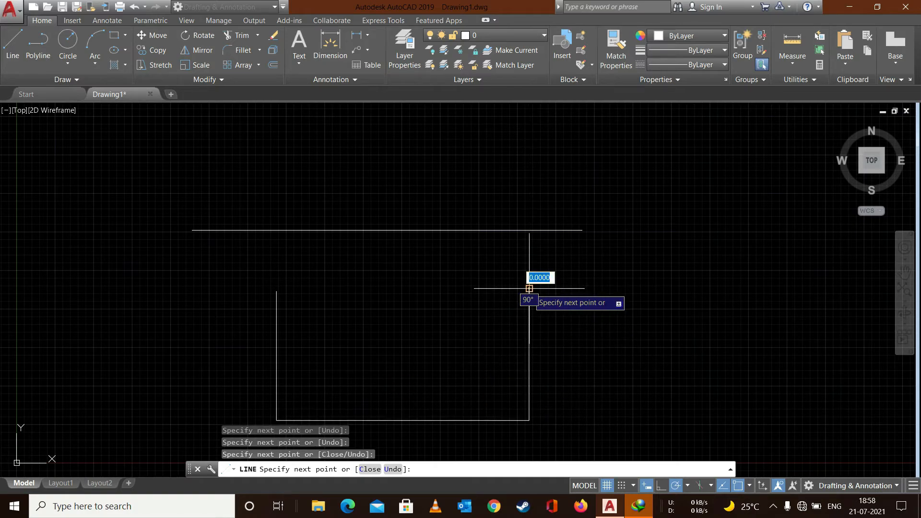
pyautogui.press('Escape')
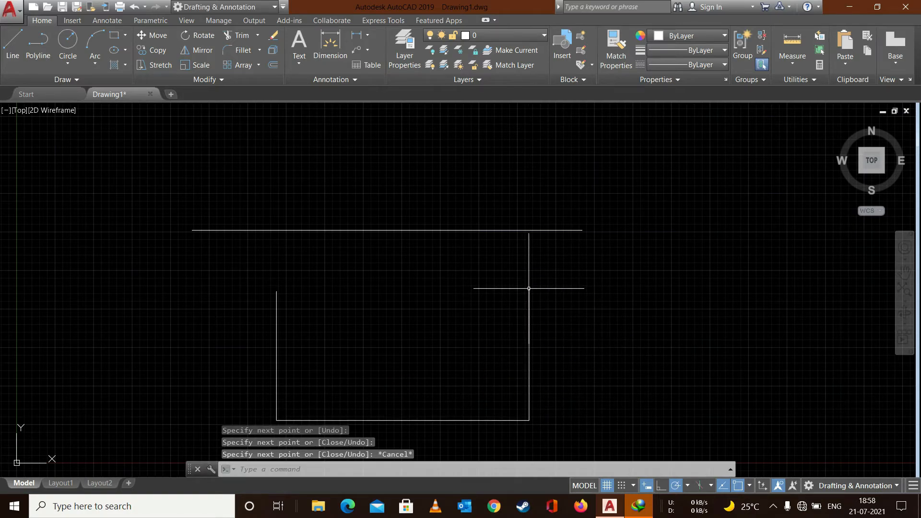
# Stretch the upper end of the U shape's west vertical line up to the long horizontal line
pyautogui.click(277, 334)
pyautogui.click(276, 291)
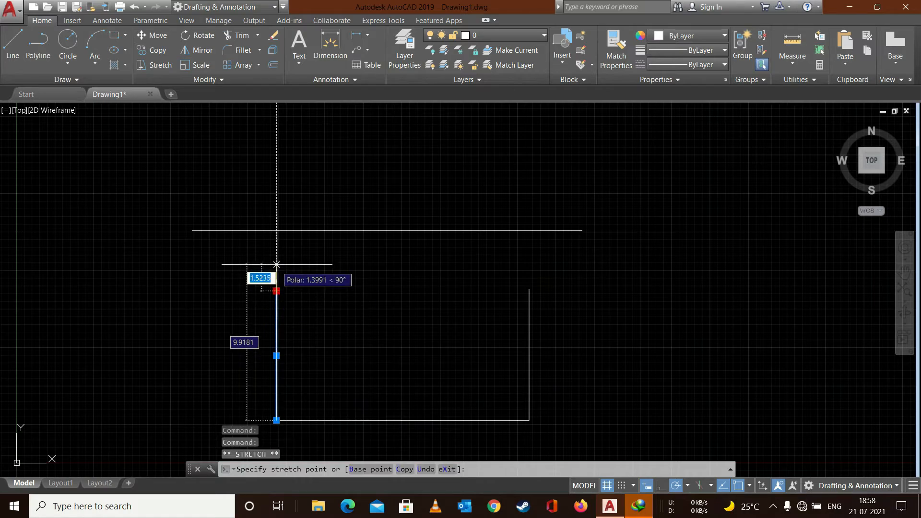
pyautogui.click(277, 230)
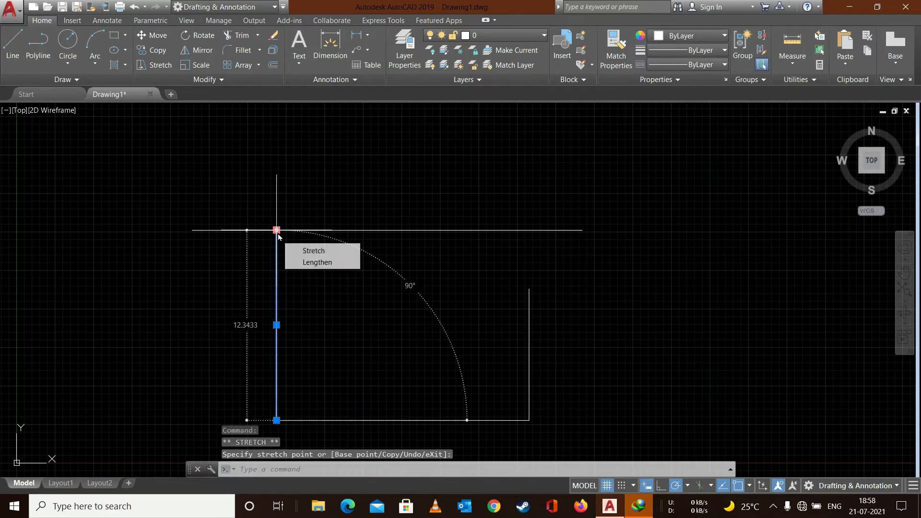
pyautogui.press('Escape')
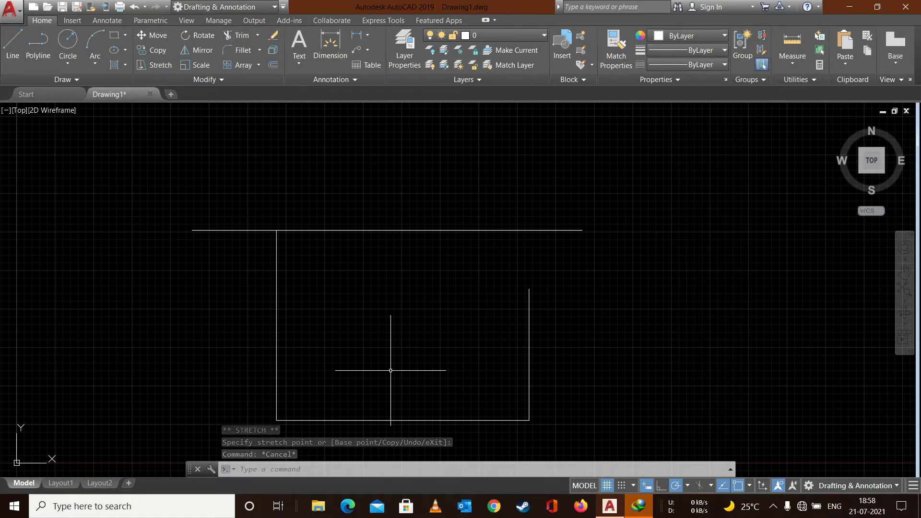
# Extend the U shape's east vertical line to the long horizontal line, choosing both lines as boundary edges
pyautogui.write('E')
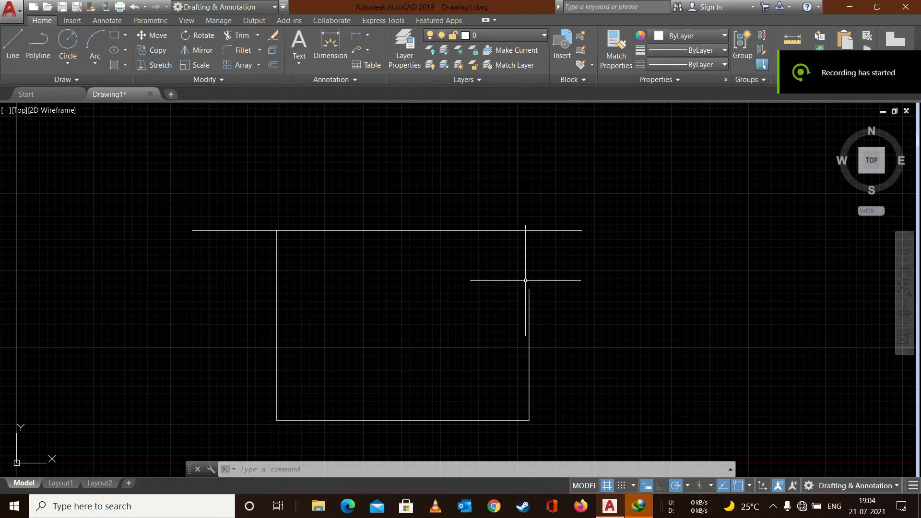
pyautogui.write('EX')
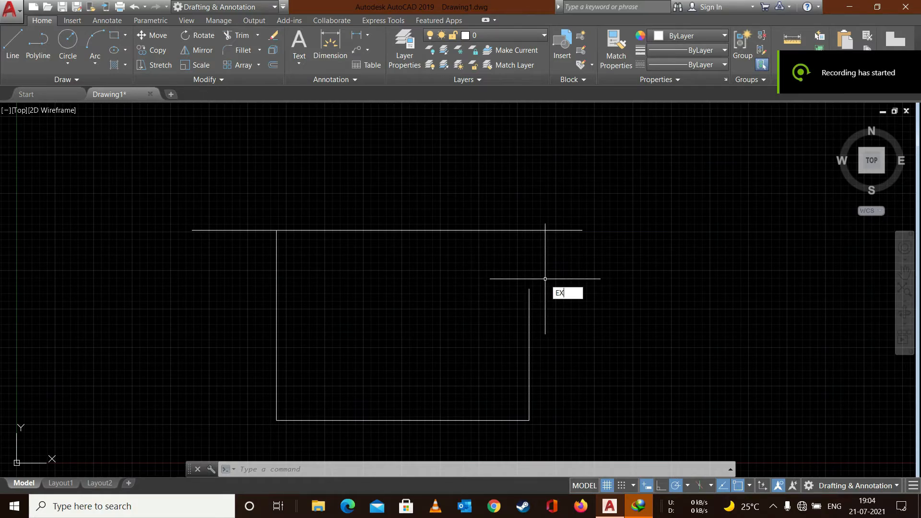
pyautogui.press('Return')
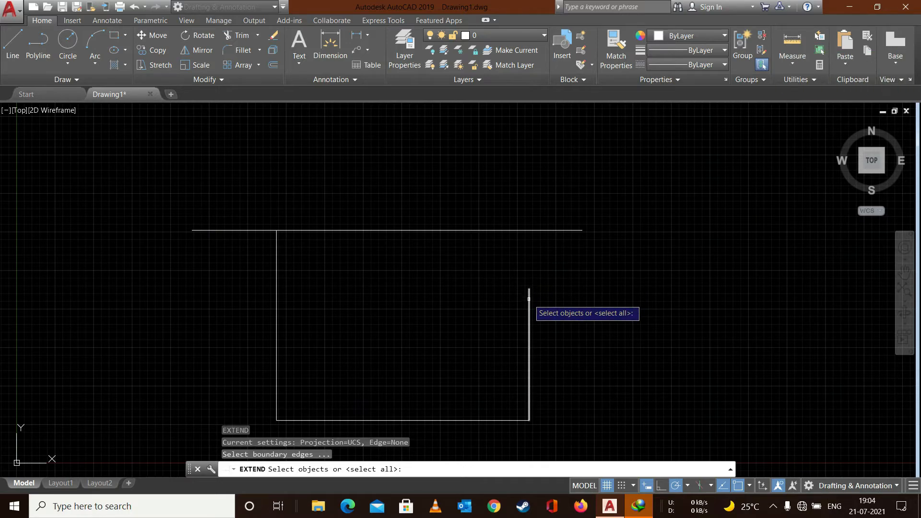
pyautogui.click(529, 298)
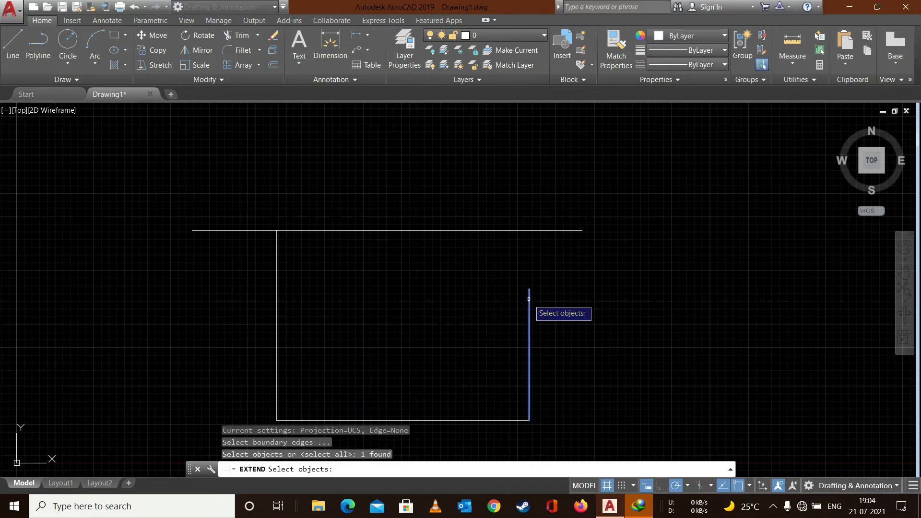
pyautogui.click(510, 231)
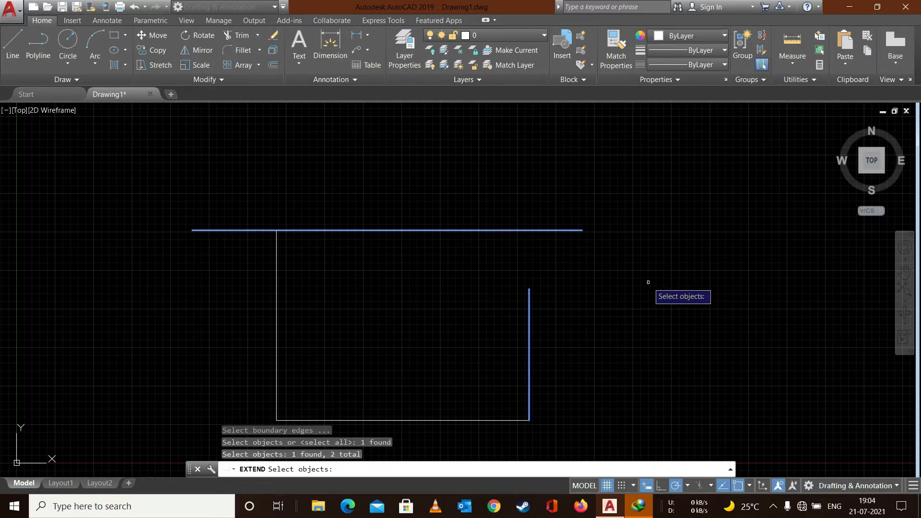
pyautogui.press('Return')
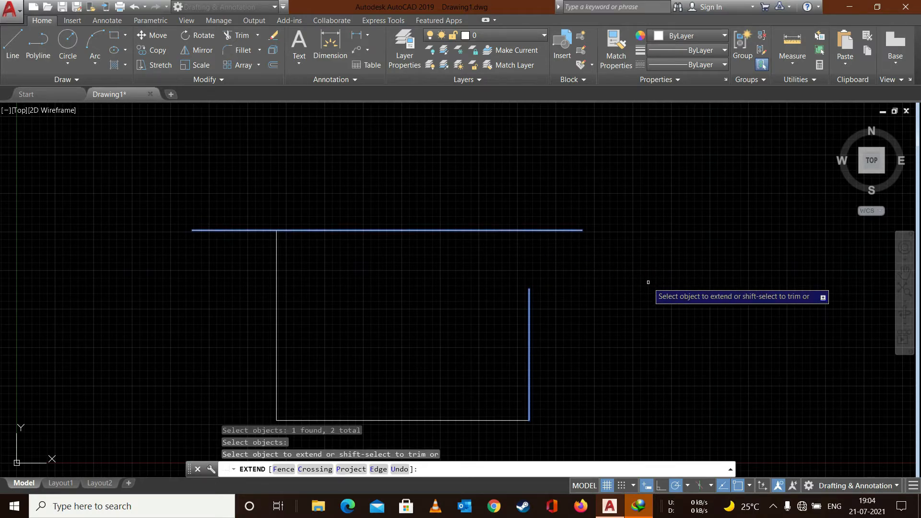
pyautogui.click(530, 291)
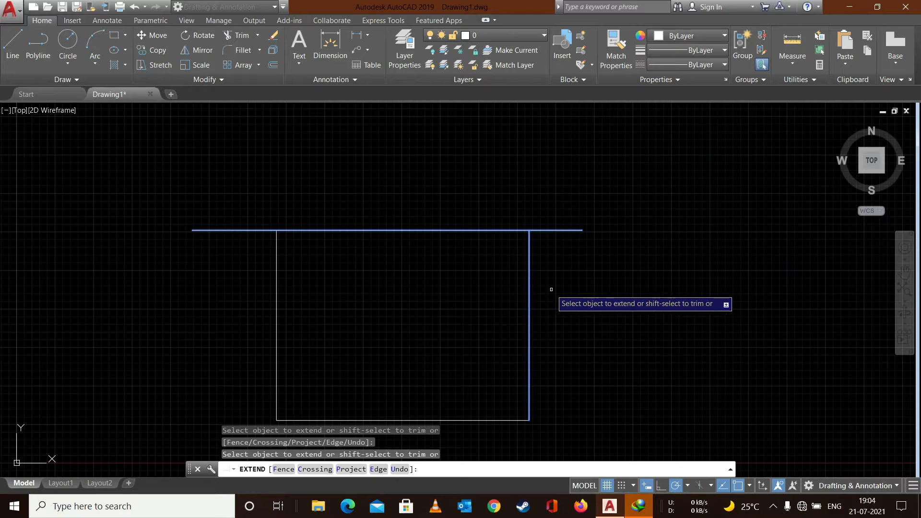
pyautogui.press('Return')
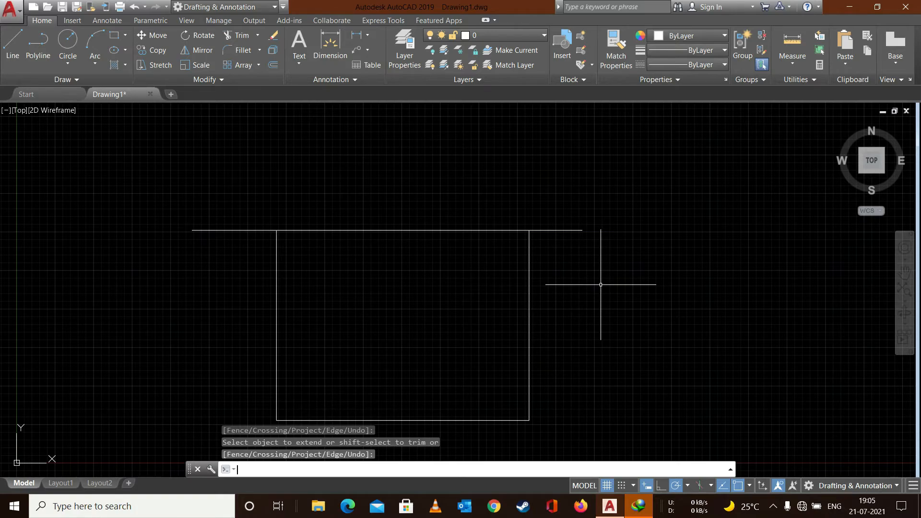
pyautogui.press('Escape')
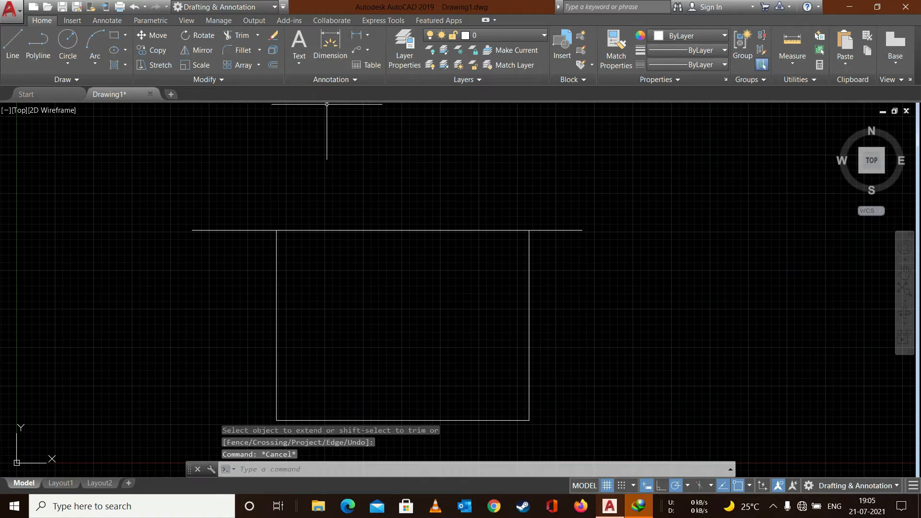
# Pick the long horizontal line and the U shape's three lines one by one with Erase, and cancel the command
pyautogui.click(273, 36)
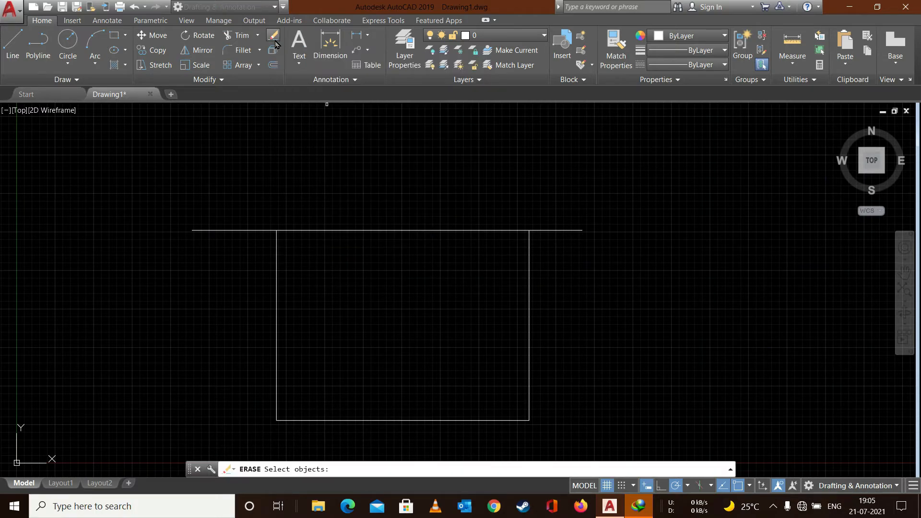
pyautogui.click(415, 229)
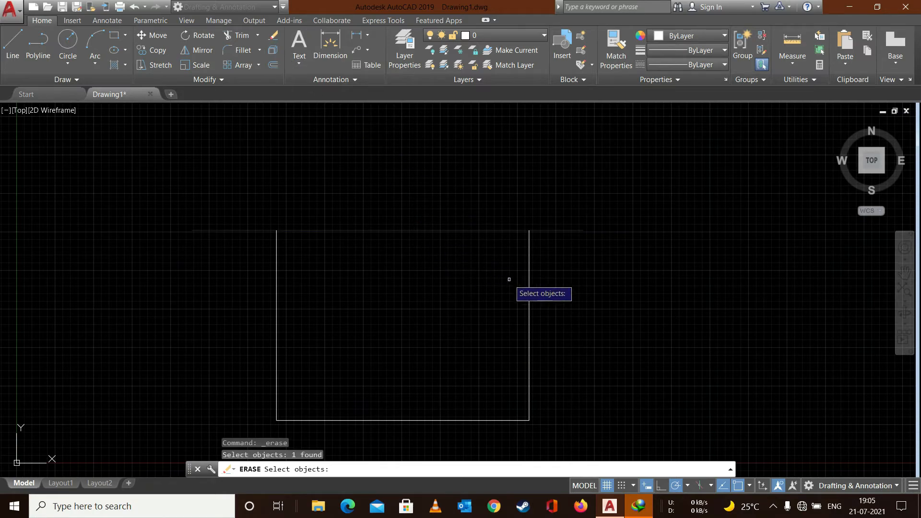
pyautogui.click(530, 293)
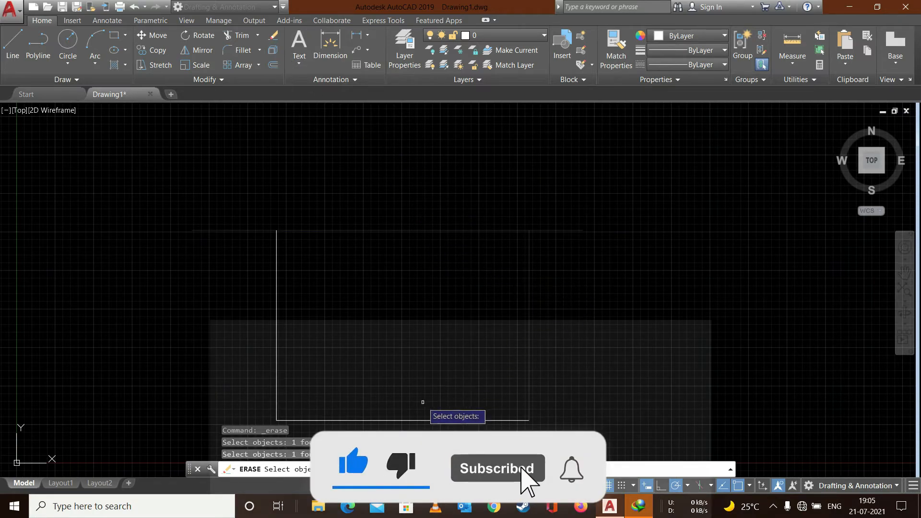
pyautogui.click(421, 421)
pyautogui.click(277, 308)
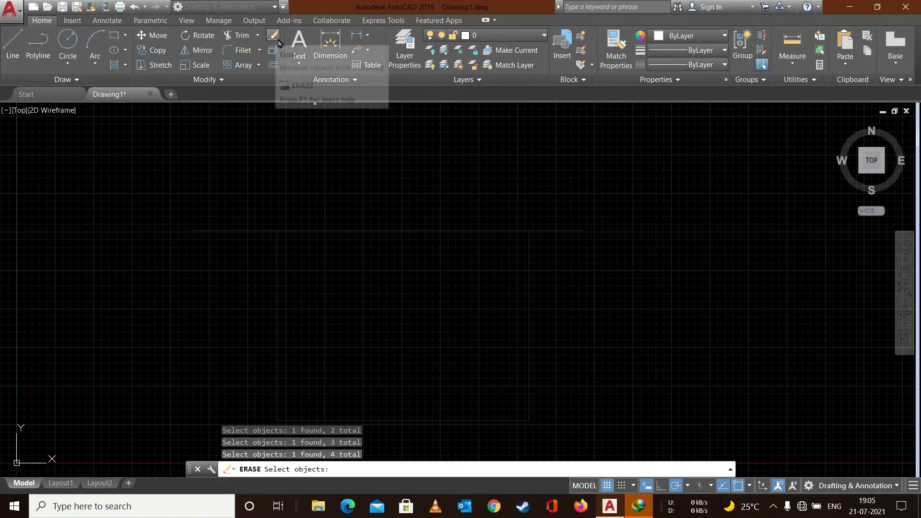
pyautogui.press('Escape')
# Erase the long horizontal line, both vertical lines of the U shape and its base line, leaving the drawing empty
pyautogui.click(360, 230)
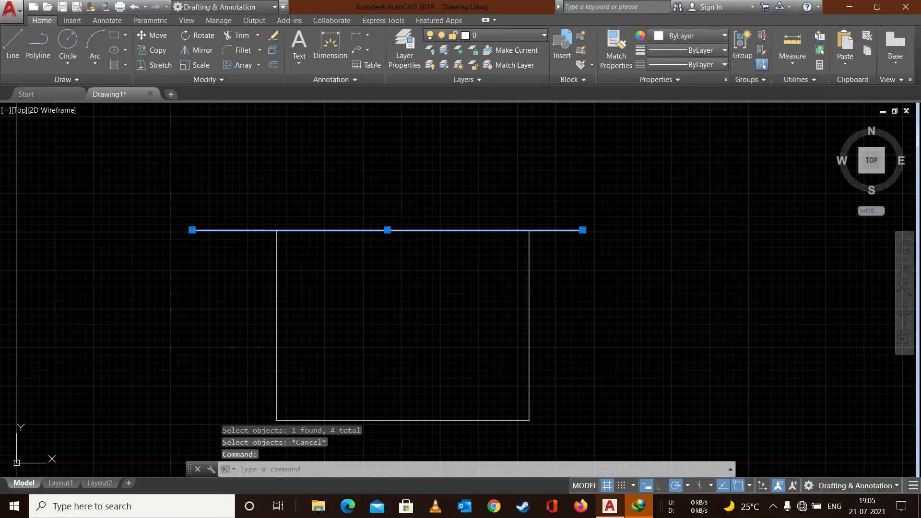
pyautogui.press('Delete')
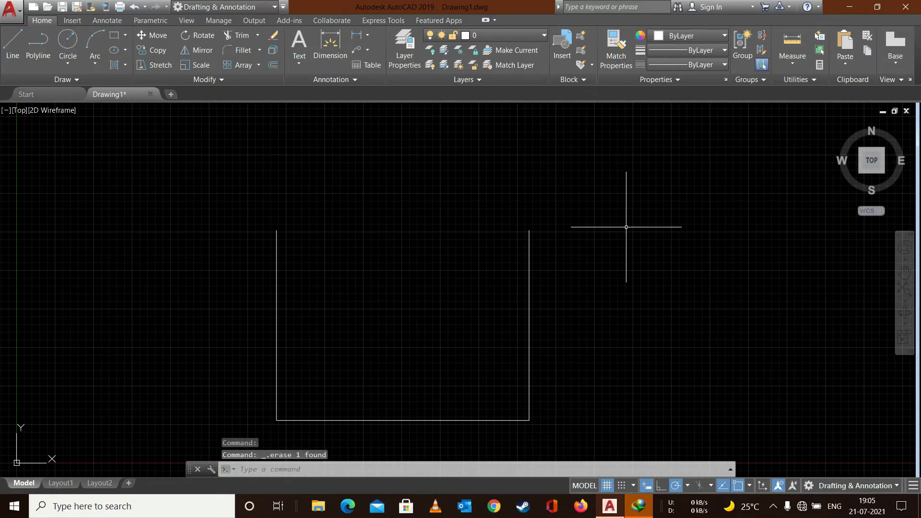
pyautogui.moveTo(627, 228)
pyautogui.mouseDown()
pyautogui.moveTo(390, 354)
pyautogui.moveTo(222, 288)
pyautogui.mouseUp()
pyautogui.press('Delete')
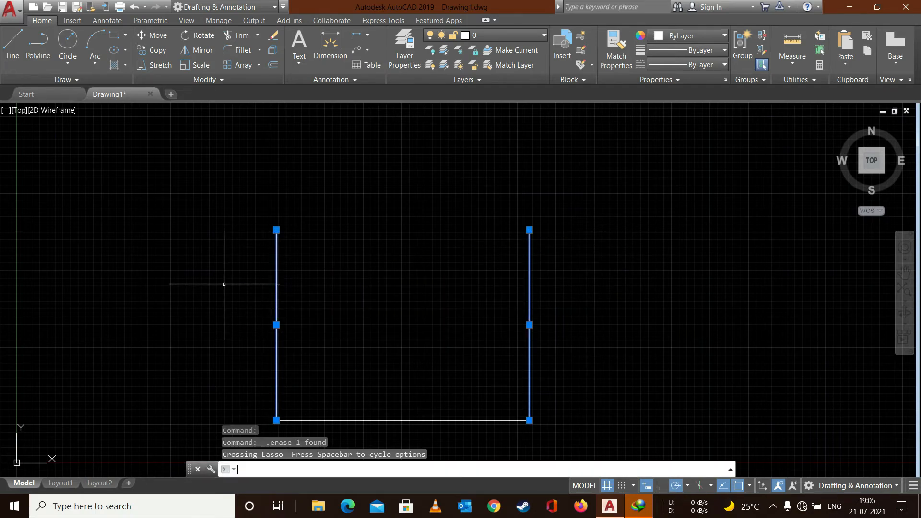
pyautogui.click(273, 35)
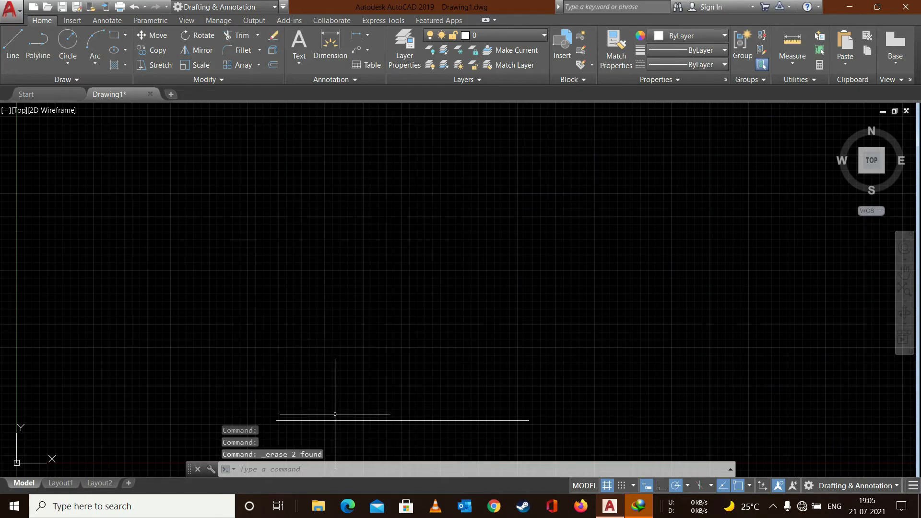
pyautogui.click(333, 420)
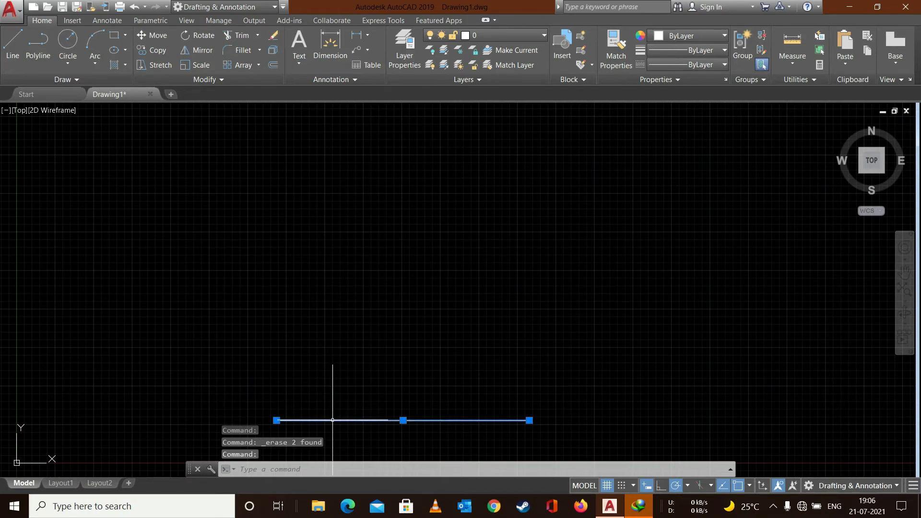
pyautogui.press('Delete')
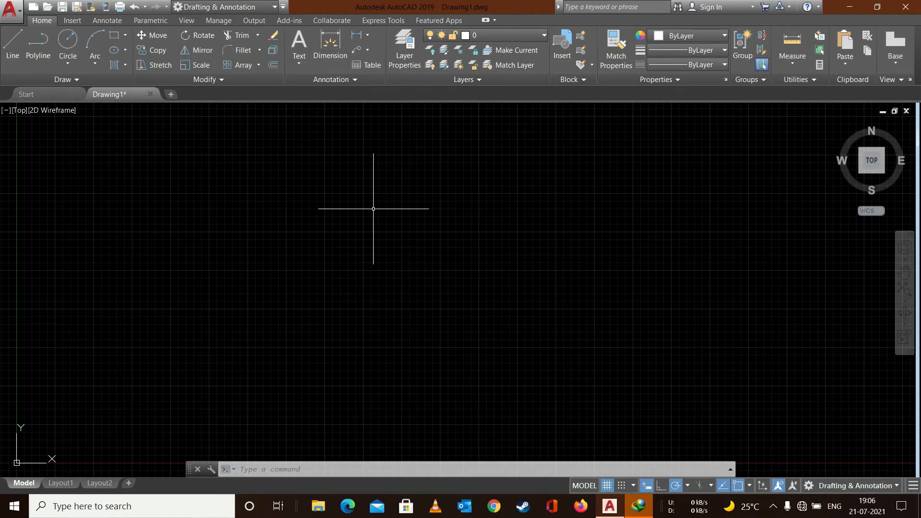
# Draw a single long horizontal line across the middle of the empty drawing area
pyautogui.click(13, 43)
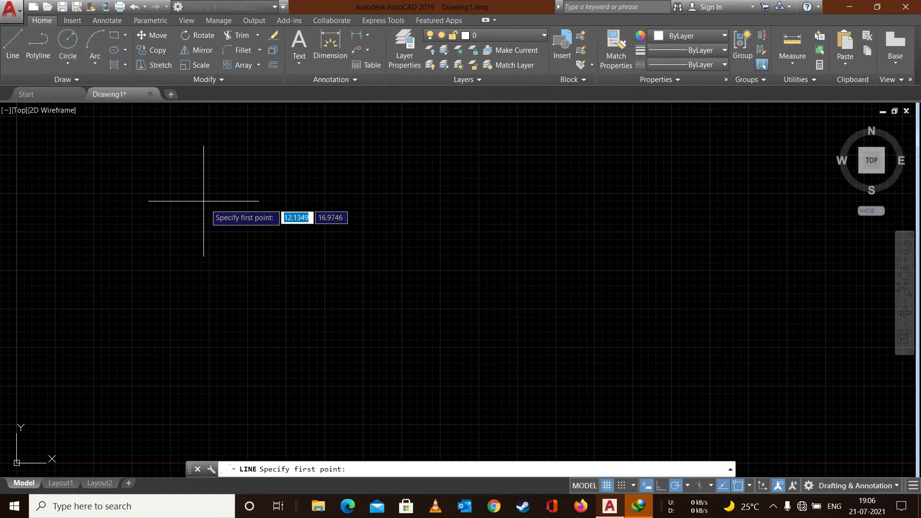
pyautogui.click(207, 280)
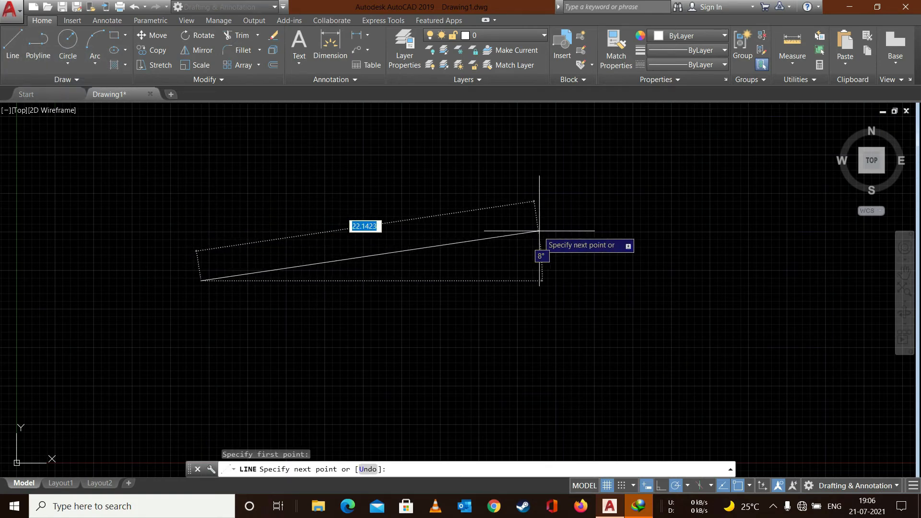
pyautogui.click(582, 281)
pyautogui.press('Escape')
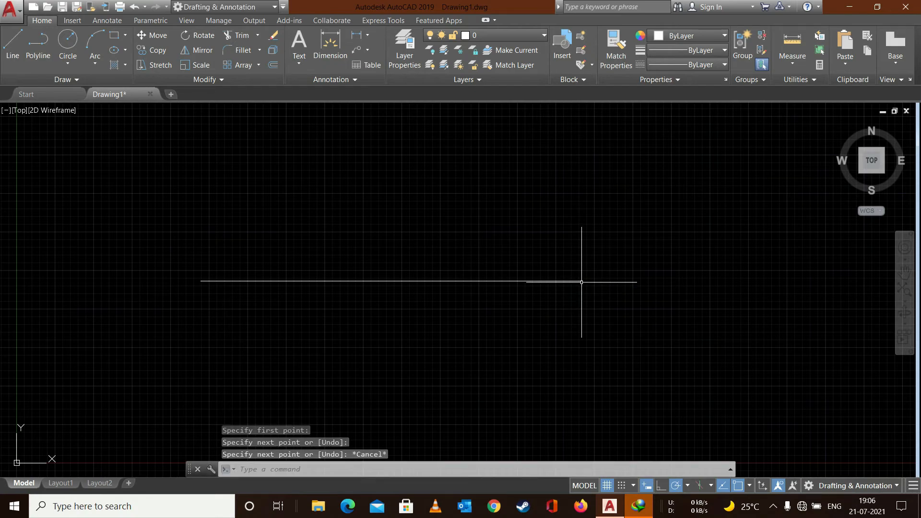
# Rotate the horizontal line 45 degrees about its midpoint
pyautogui.click(198, 38)
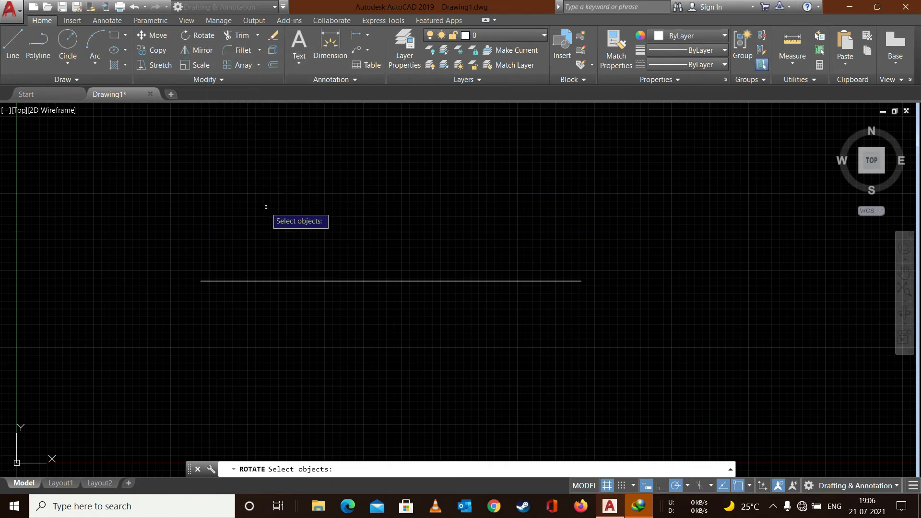
pyautogui.press('Escape')
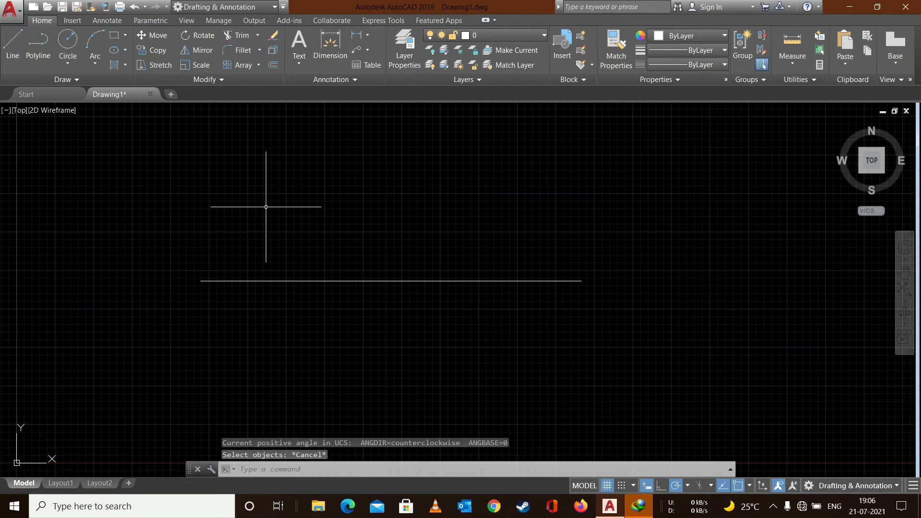
pyautogui.write('RO')
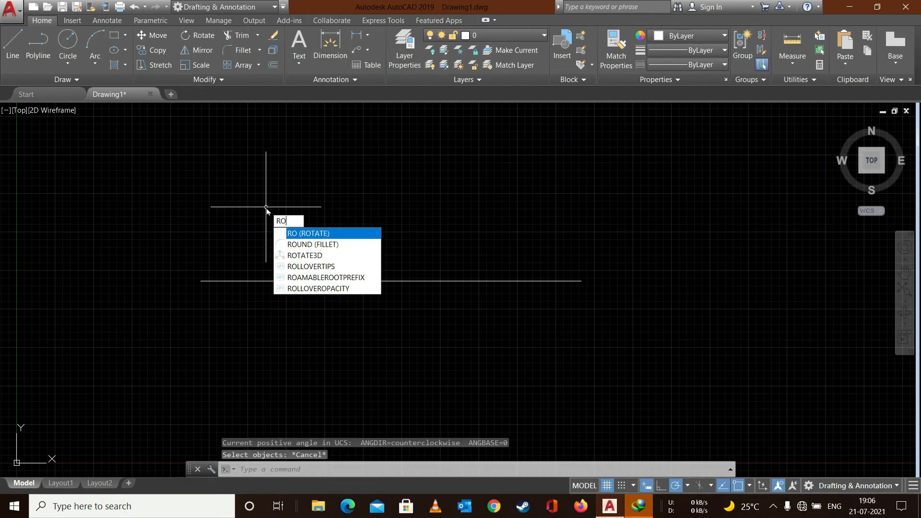
pyautogui.press('Return')
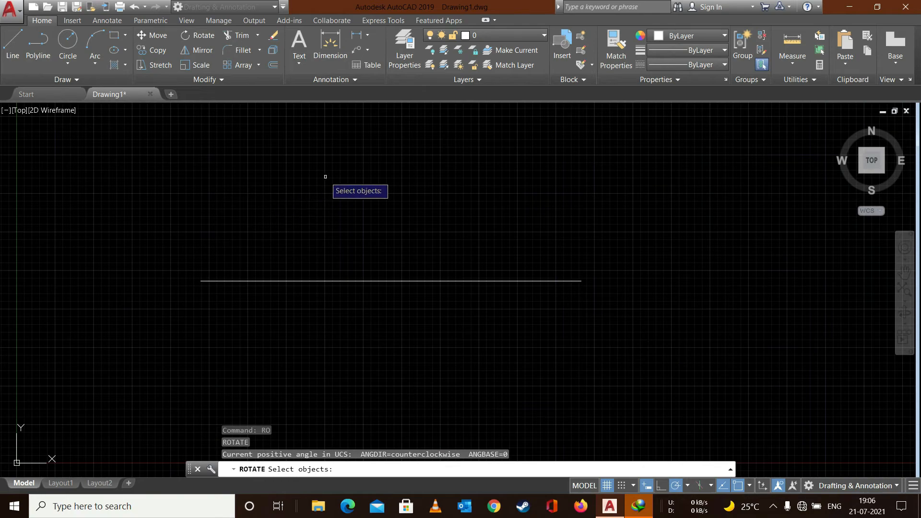
pyautogui.click(343, 280)
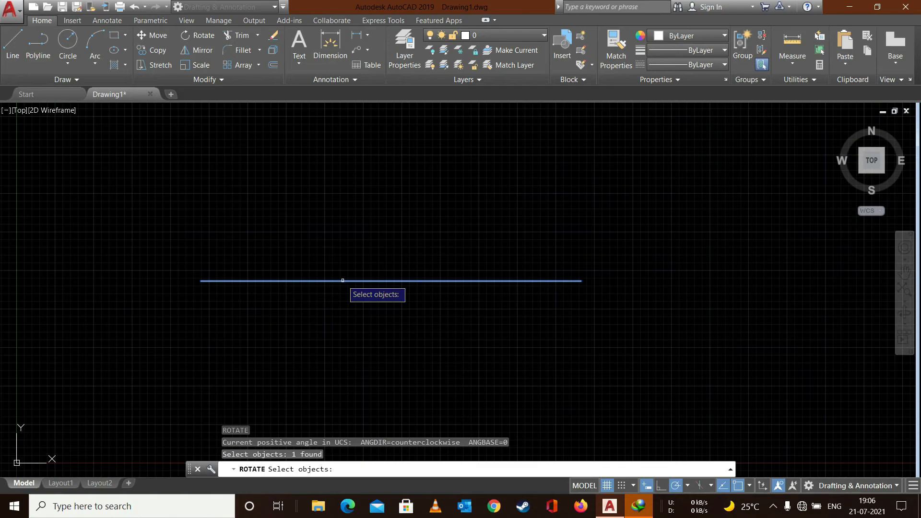
pyautogui.press('Return')
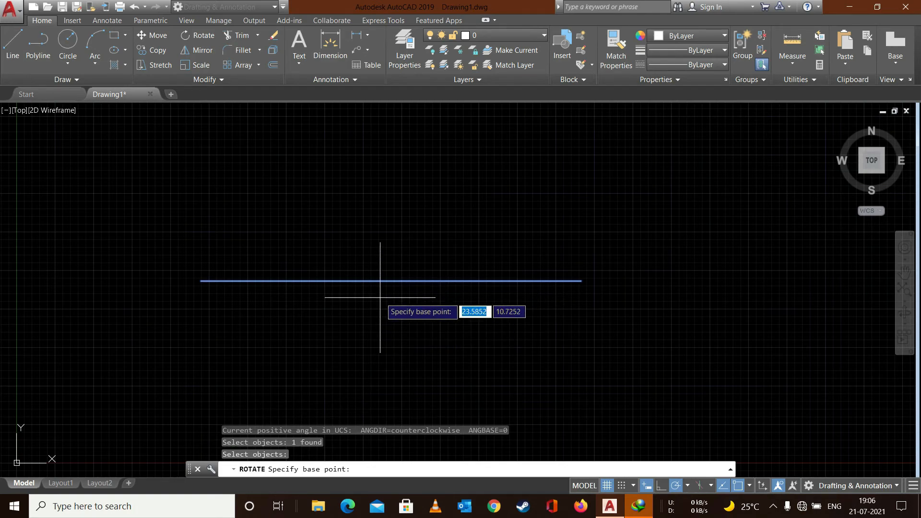
pyautogui.click(391, 280)
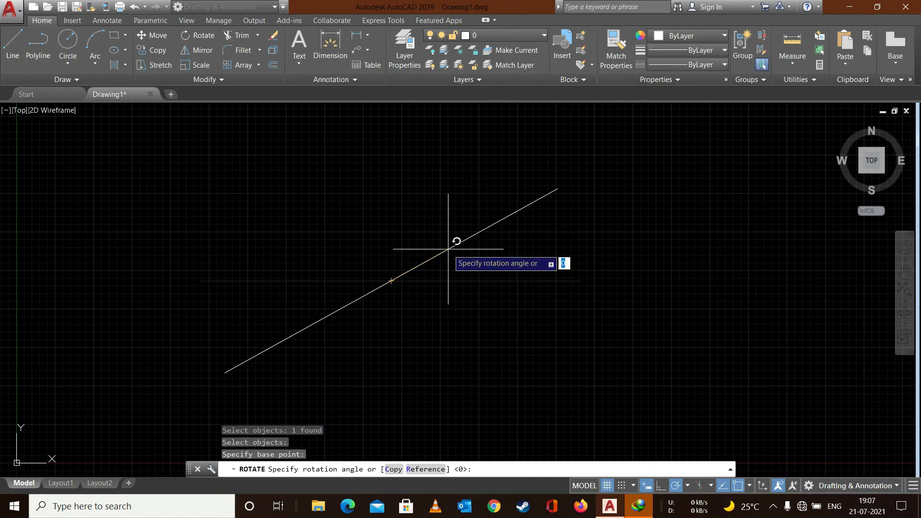
pyautogui.write('45')
pyautogui.press('Return')
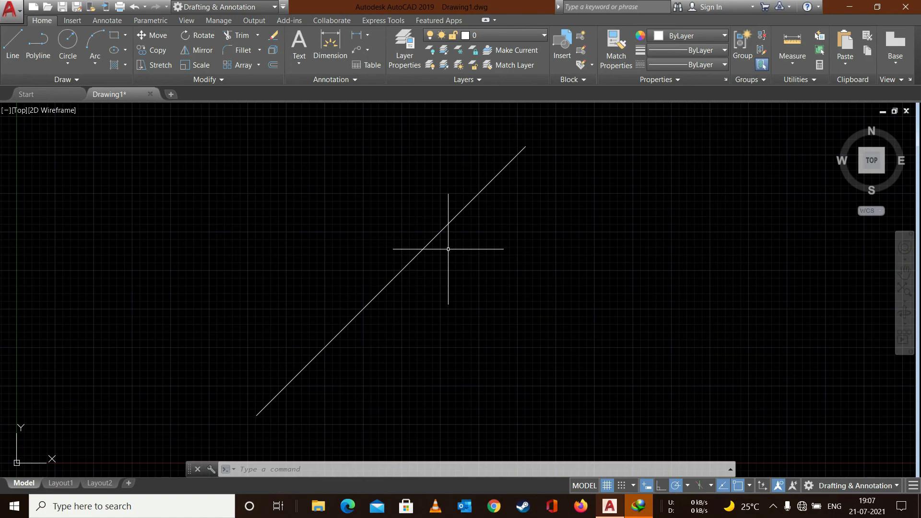
pyautogui.click(470, 202)
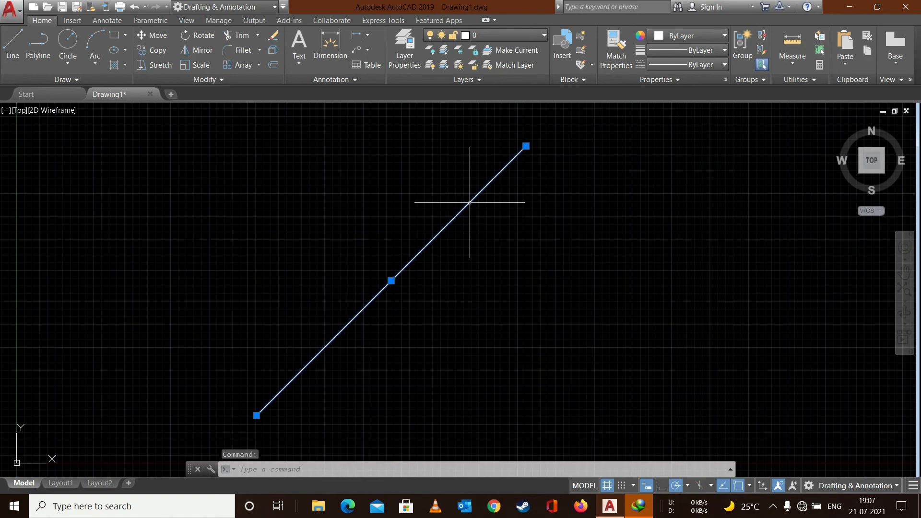
pyautogui.press('Escape')
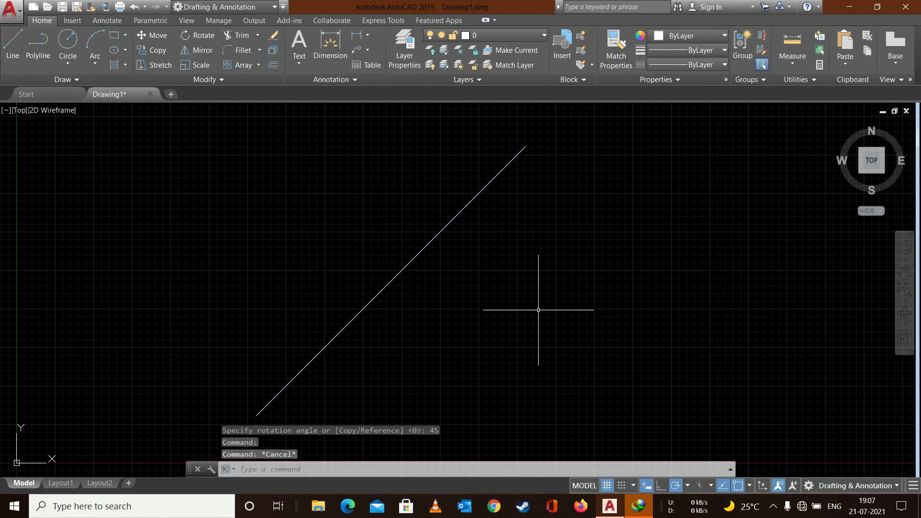
# Rotate the diagonal line freehand about a point on its lower half so that it slopes gently down toward the east
pyautogui.write('RO')
pyautogui.press('Return')
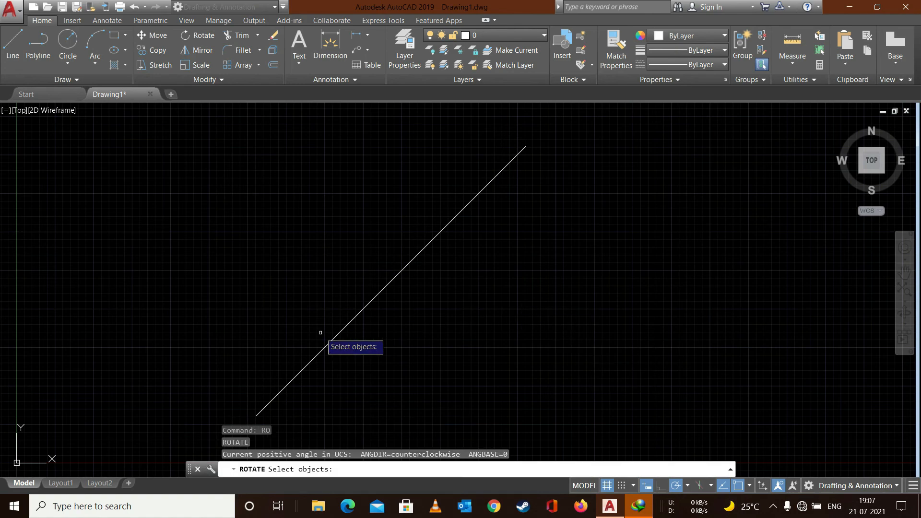
pyautogui.click(382, 290)
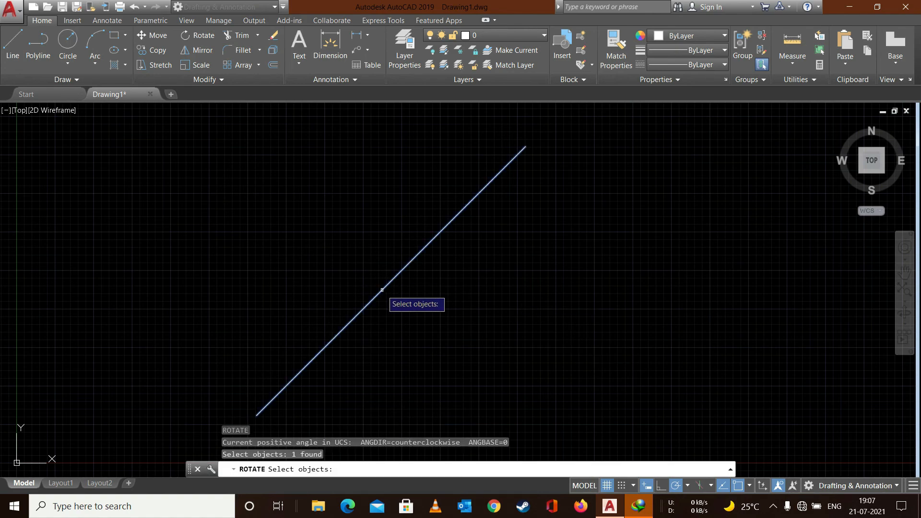
pyautogui.press('Return')
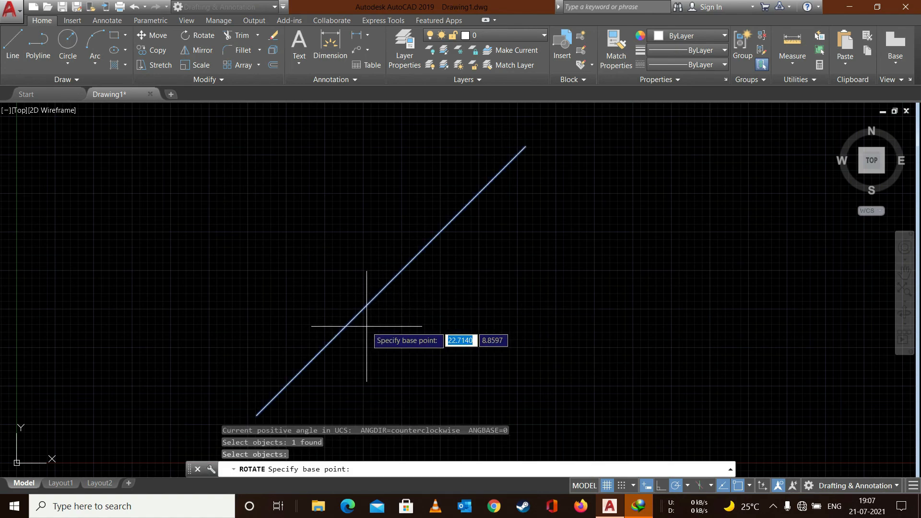
pyautogui.click(344, 329)
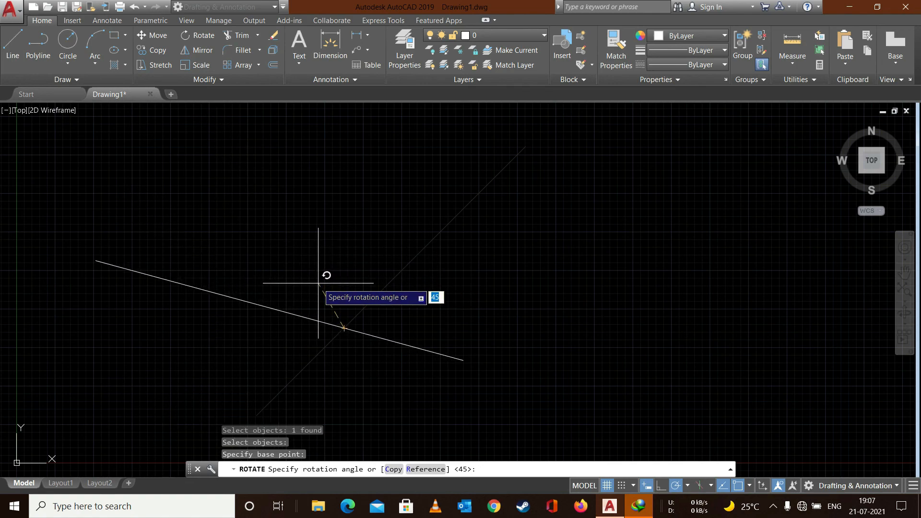
pyautogui.press('Return')
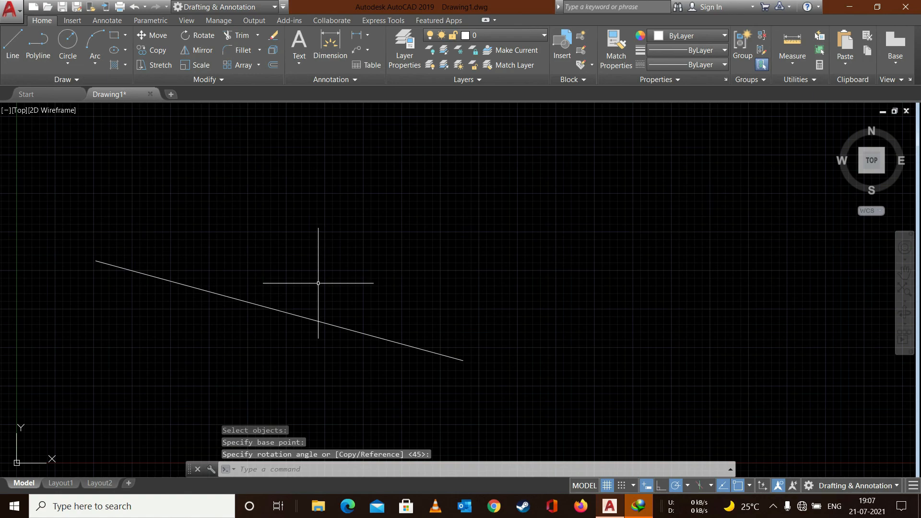